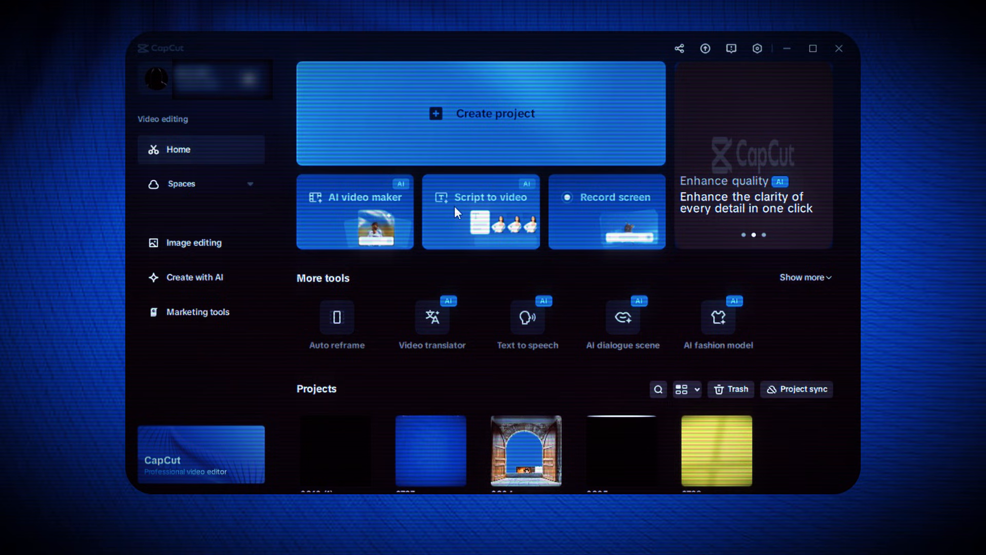
scroll(454, 206, "down", 3)
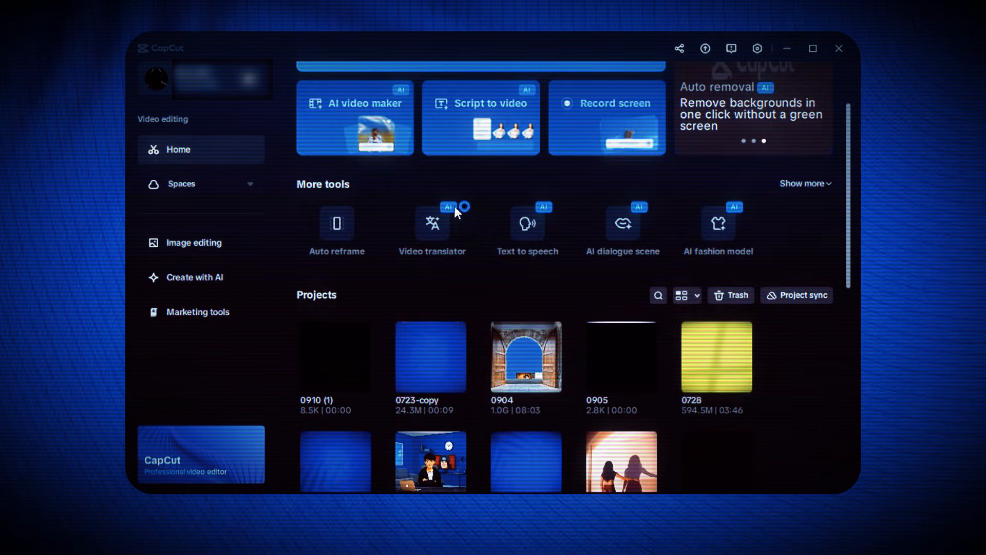
scroll(454, 208, "up", 2)
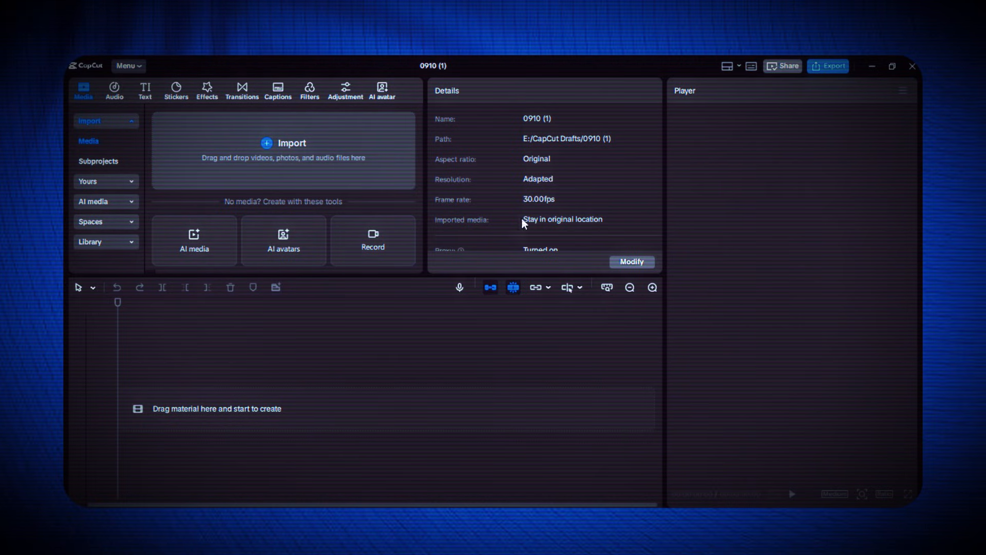
scroll(535, 195, "down", 1)
scroll(535, 195, "up", 1)
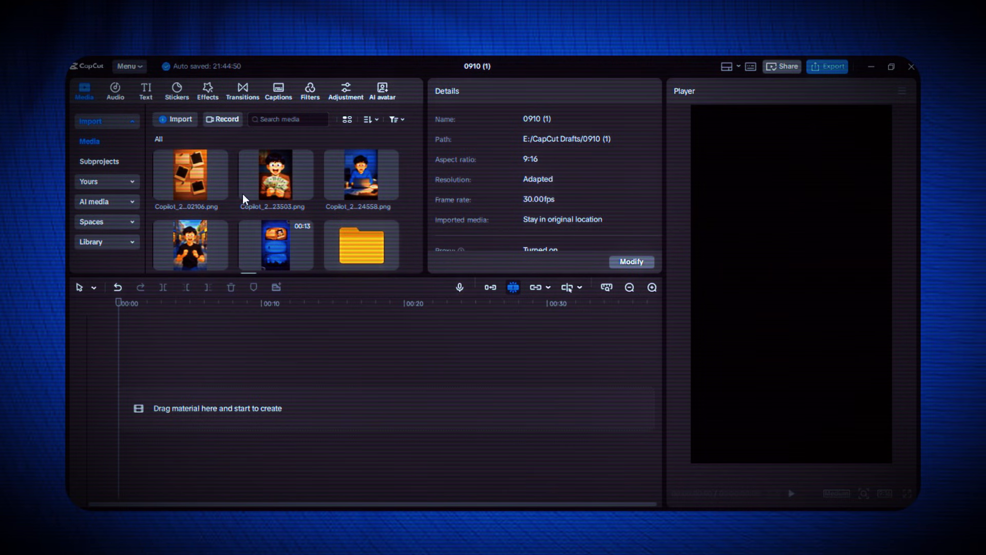
Add the empty pinboard image at the start of the timeline, slightly reduced in the frame and extended to 00:00:16:27
scroll(243, 198, "down", 1)
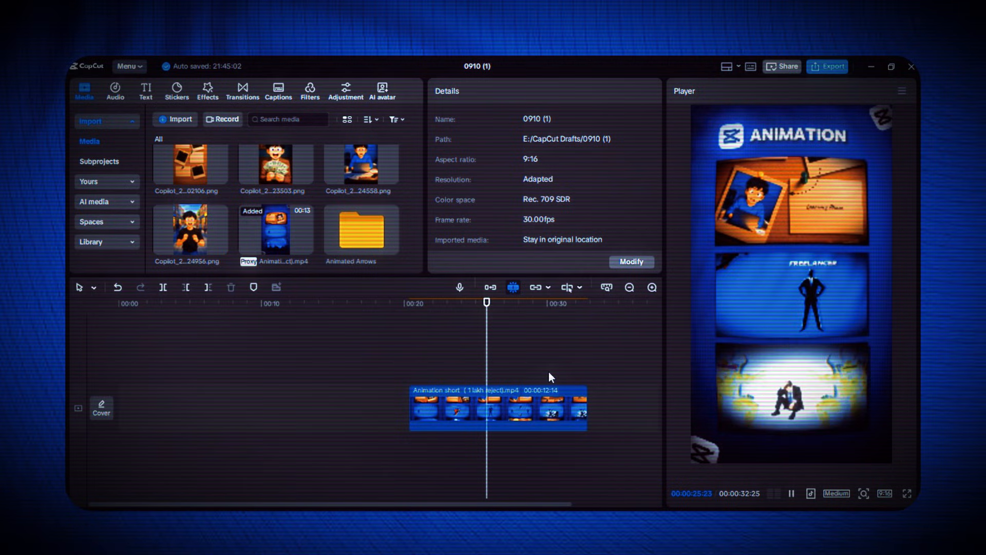
left_click(112, 362)
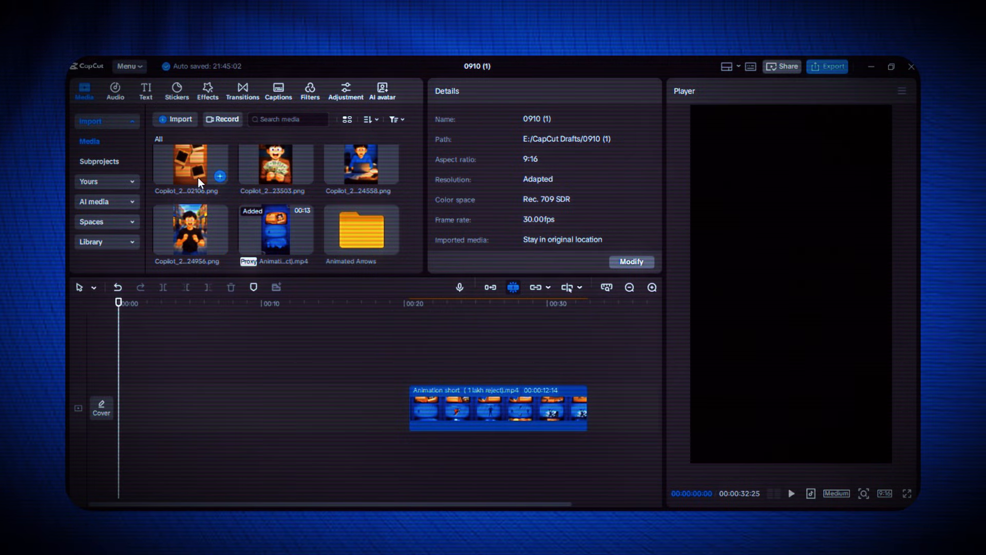
left_click_drag(199, 177, 127, 416)
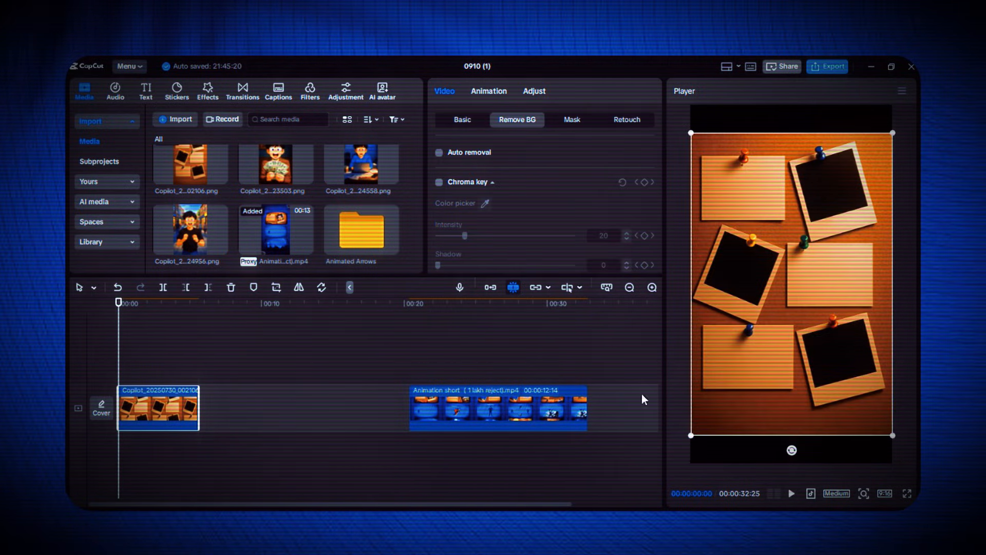
left_click_drag(693, 437, 698, 428)
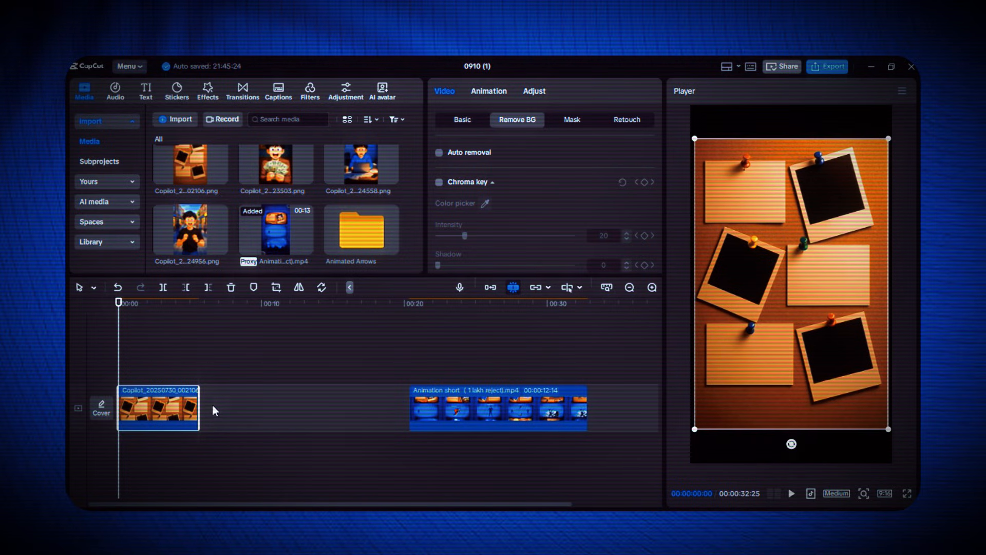
left_click_drag(199, 399, 361, 400)
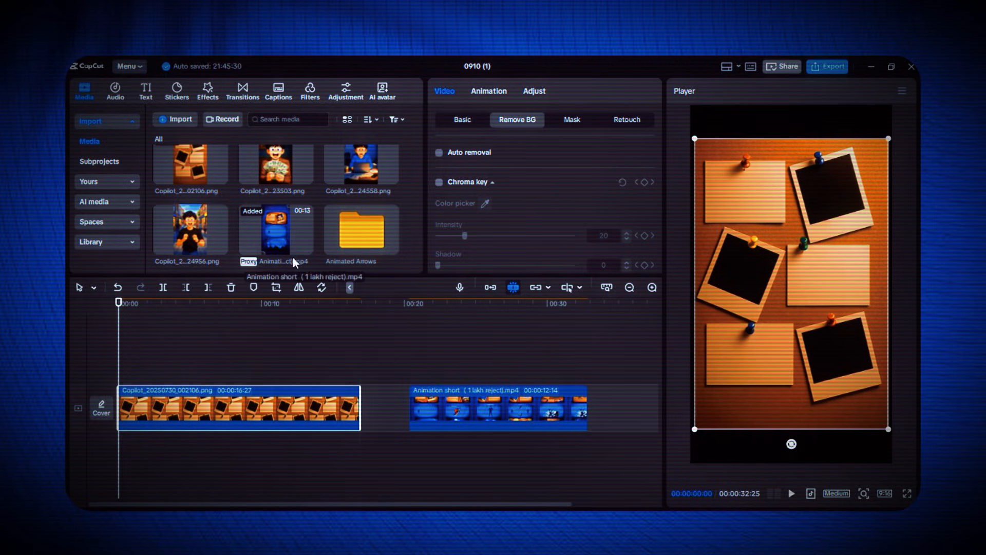
Overlay the boy-with-money image above the pinboard, scaled to about 24% and rotated about -10° over the upper-right photo frame
scroll(296, 263, "up", 1)
left_click_drag(275, 174, 346, 358)
left_click_drag(891, 134, 831, 225)
left_click_drag(794, 282, 833, 202)
left_click_drag(831, 273, 844, 274)
left_click_drag(860, 139, 847, 166)
Turn off uniform scale for the boy-with-money image and stretch it to fill the photo frame at 29% width and 20% height
left_click(463, 119)
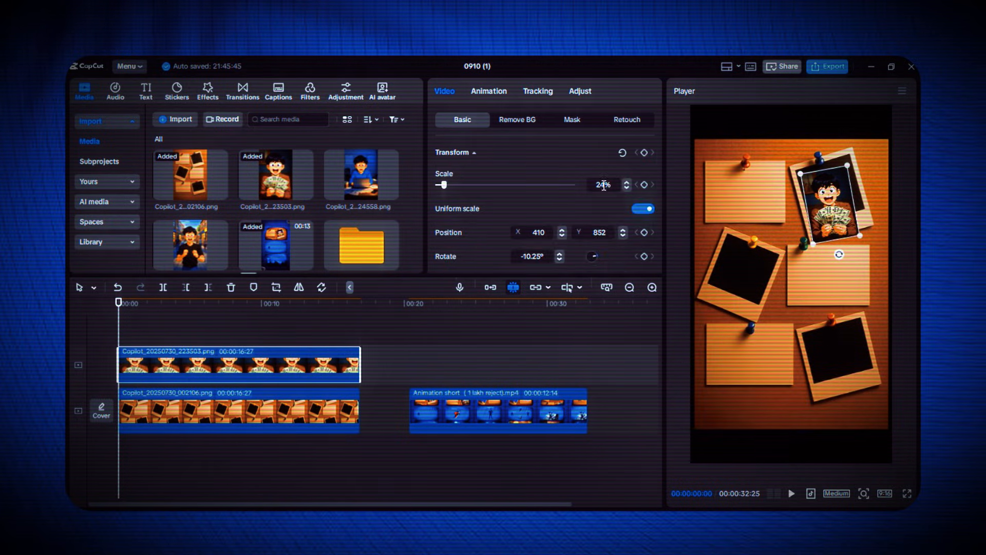
left_click(644, 209)
left_click_drag(833, 228, 847, 248)
left_click_drag(864, 226, 867, 218)
left_click_drag(837, 206, 838, 197)
left_click_drag(845, 231, 842, 231)
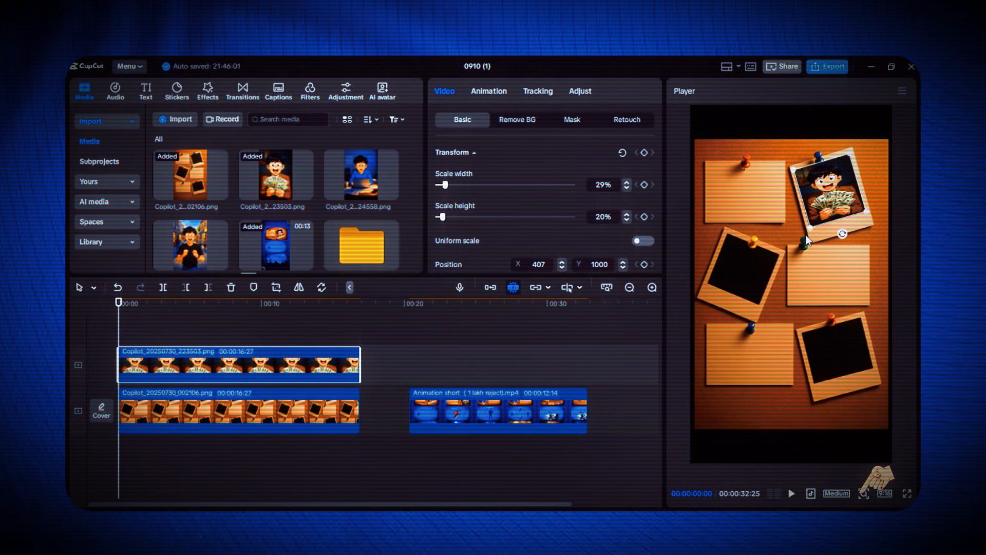
left_click(109, 347)
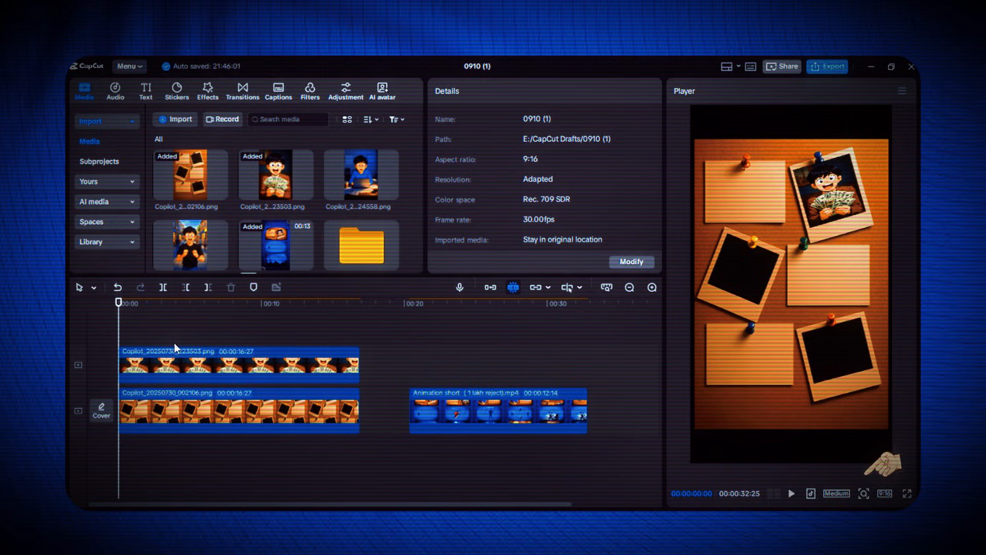
Add a text clip at the timeline start, place it on the upper-left note, and set it to "proifhera and something something"
left_click(146, 92)
left_click_drag(180, 139, 250, 353)
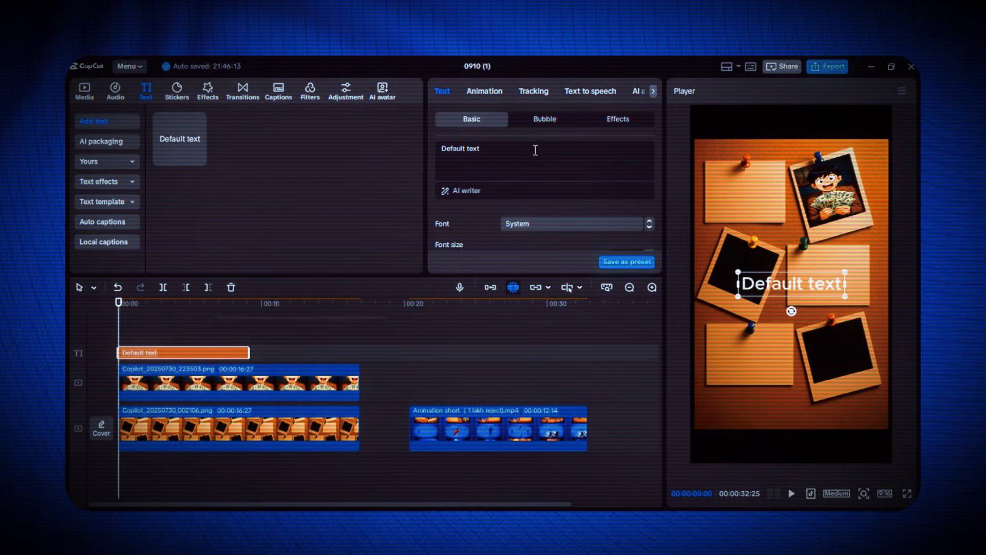
left_click_drag(837, 270, 808, 180)
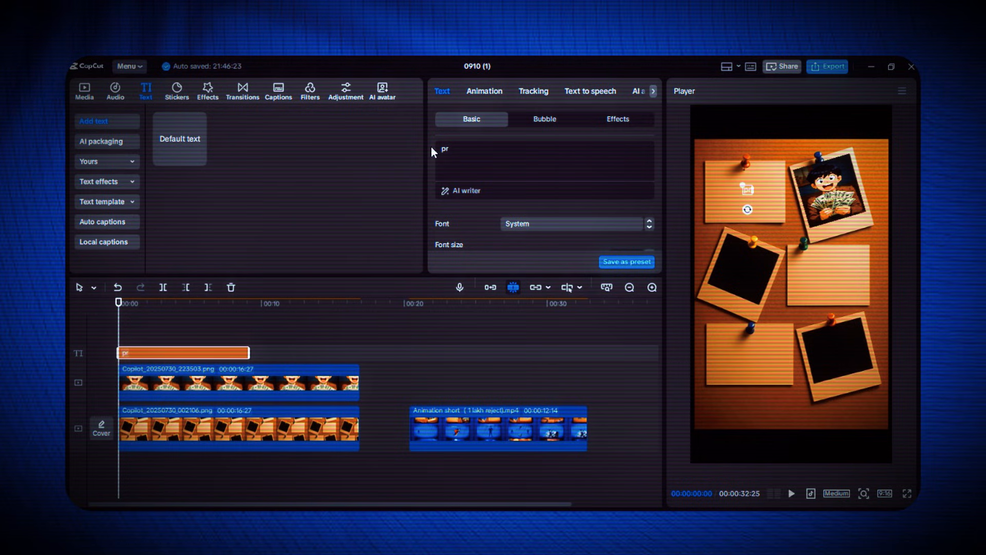
type("o")
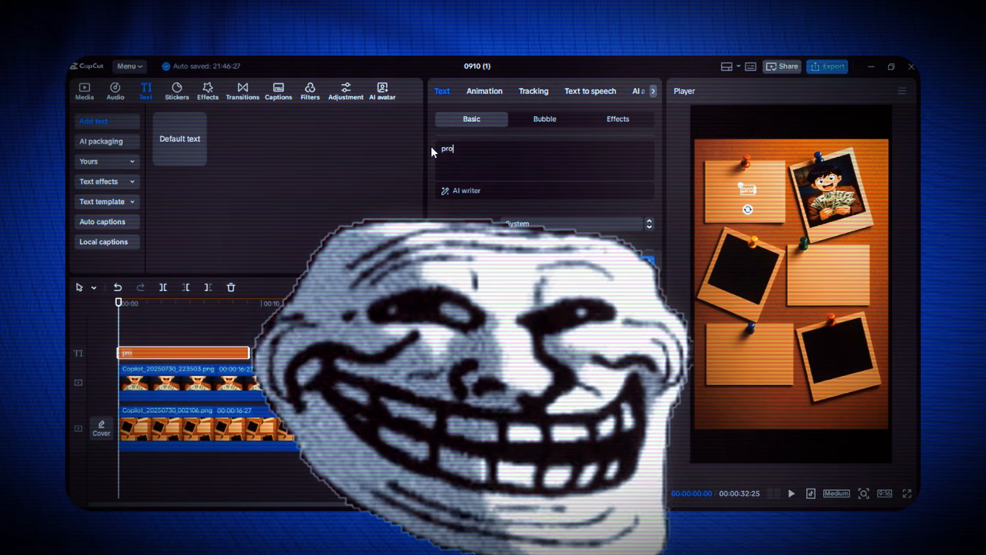
type("ife")
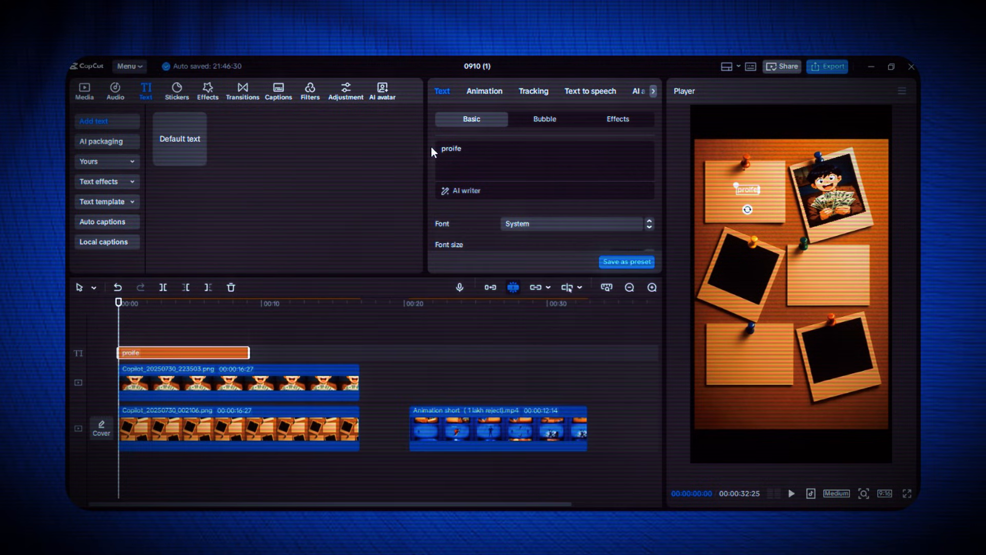
key("BackSpace")
type("hera and somethig ")
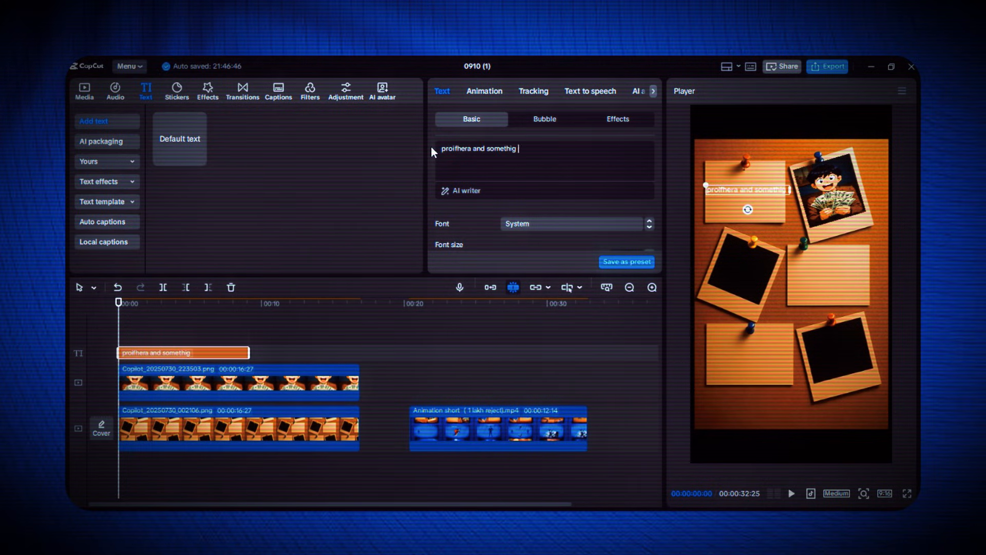
key("BackSpace")
key("BackSpace")
type("ng")
Give the upper-left note's text a handwriting-style font and the dark colour 313131
left_click(573, 224)
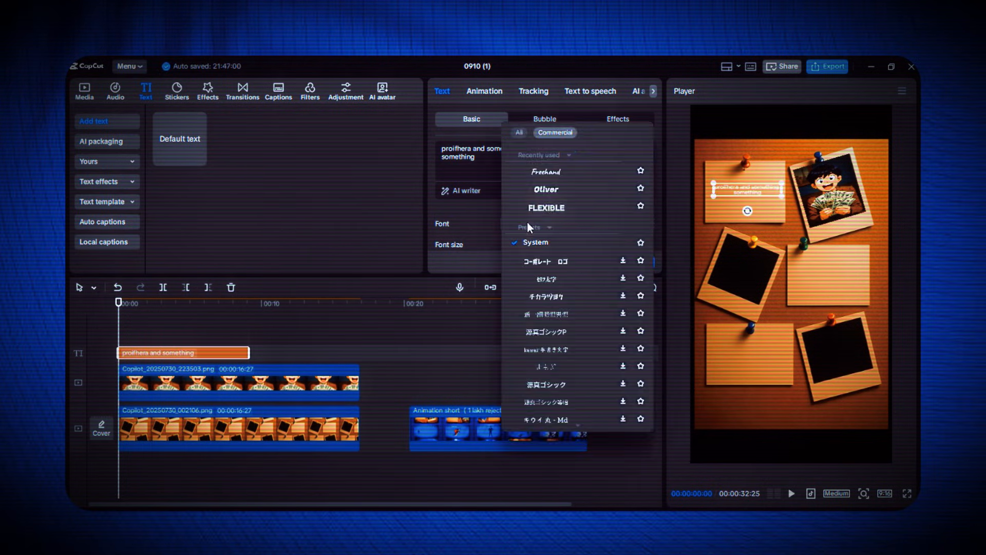
left_click(527, 233)
scroll(527, 234, "down", 5)
left_click(542, 206)
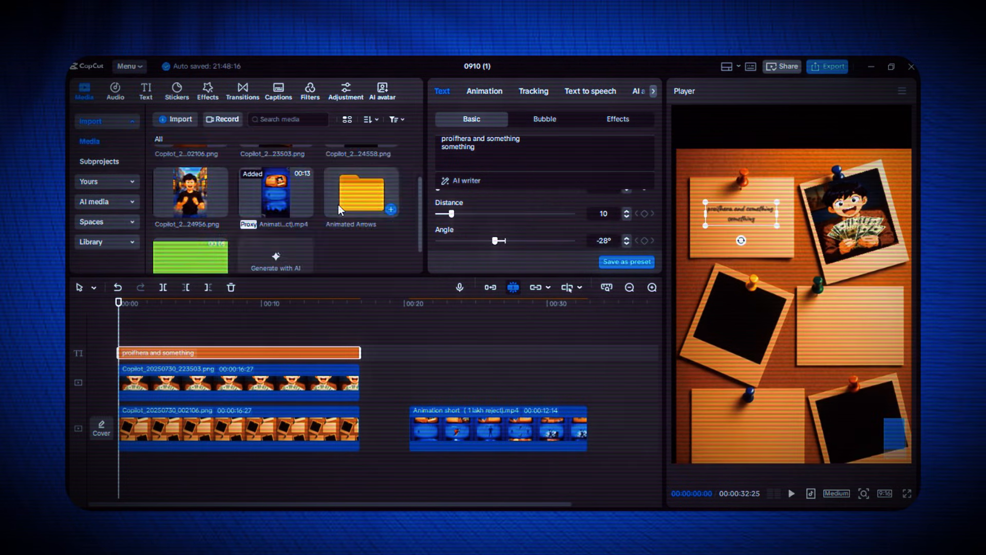
Add the Arrow 15 (1).mp4 clip from the Animated Arrows folder on a new track at the timeline start
double_click(338, 205)
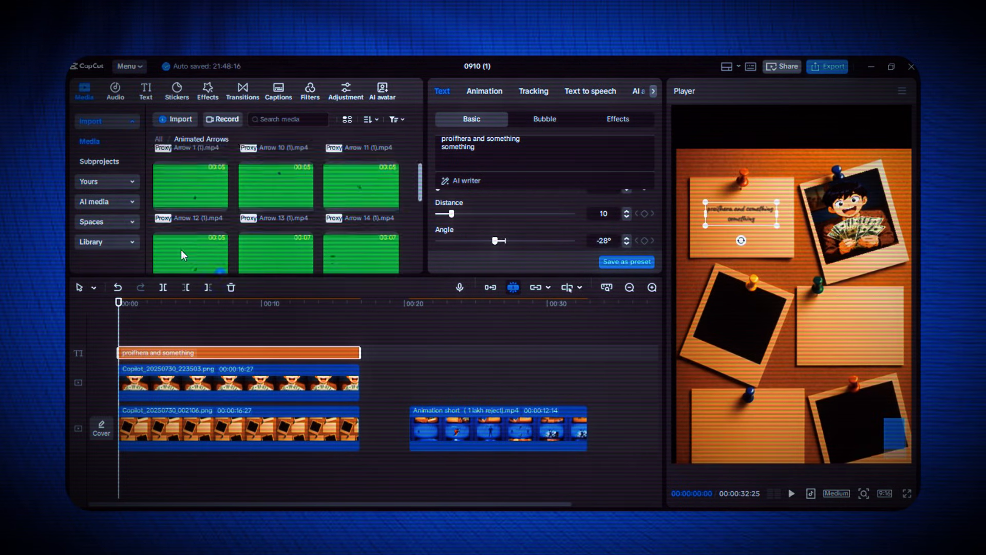
scroll(181, 250, "down", 2)
left_click_drag(190, 215, 126, 332)
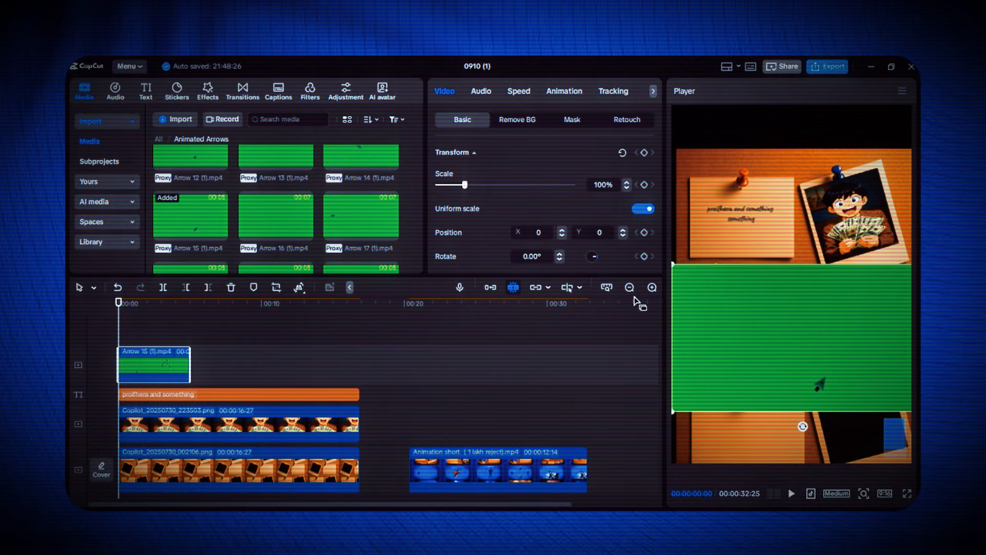
Key out the Arrow 15 clip's green background using Chroma key at intensity 49
left_click(518, 119)
left_click(440, 182)
left_click(485, 203)
left_click(771, 328)
Scale the Arrow 15 clip to about 42%, rotate it about 101°, and place it between the upper-left note and the money photo
left_click_drag(793, 311, 689, 244)
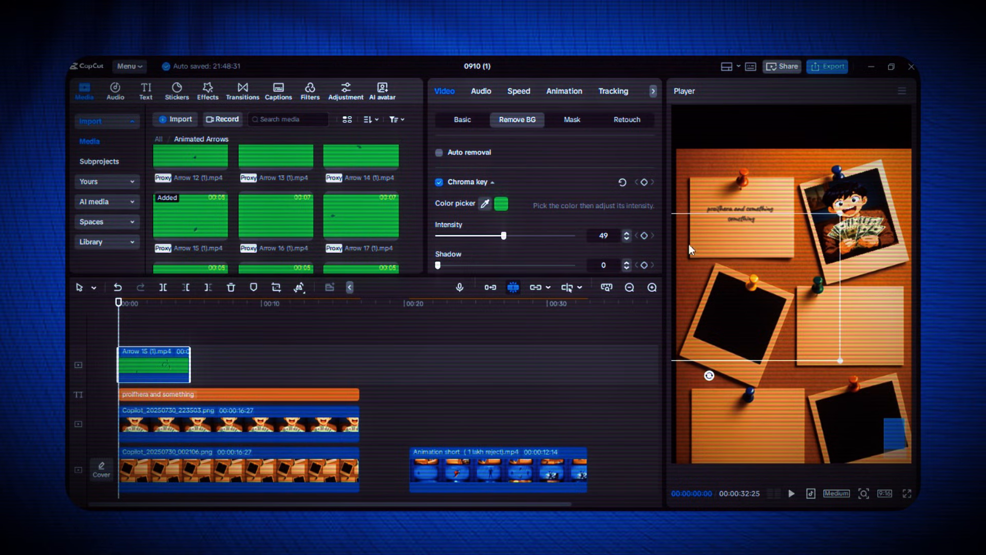
left_click(463, 119)
left_click_drag(464, 184, 452, 185)
left_click_drag(713, 291, 797, 256)
key("space")
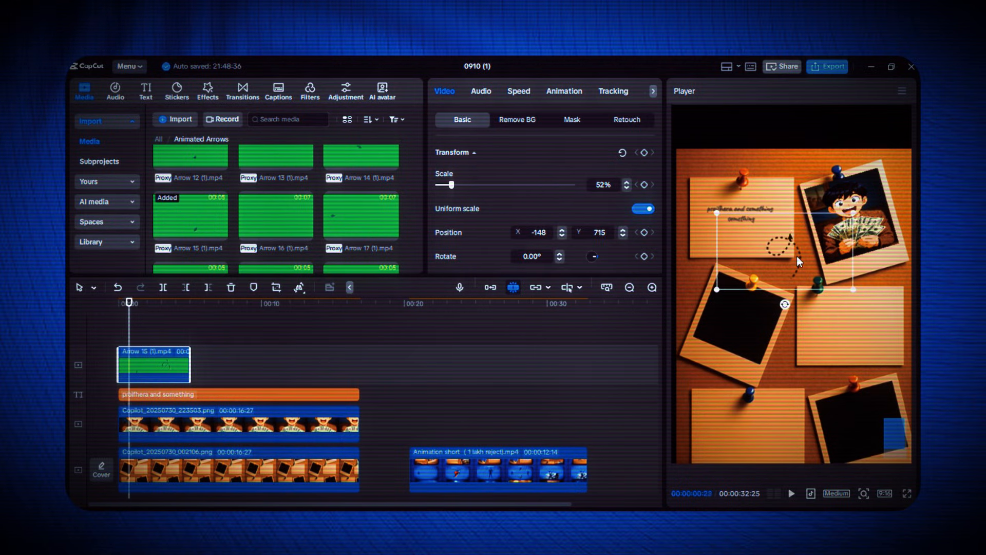
left_click_drag(785, 304, 733, 240)
left_click_drag(837, 193, 826, 204)
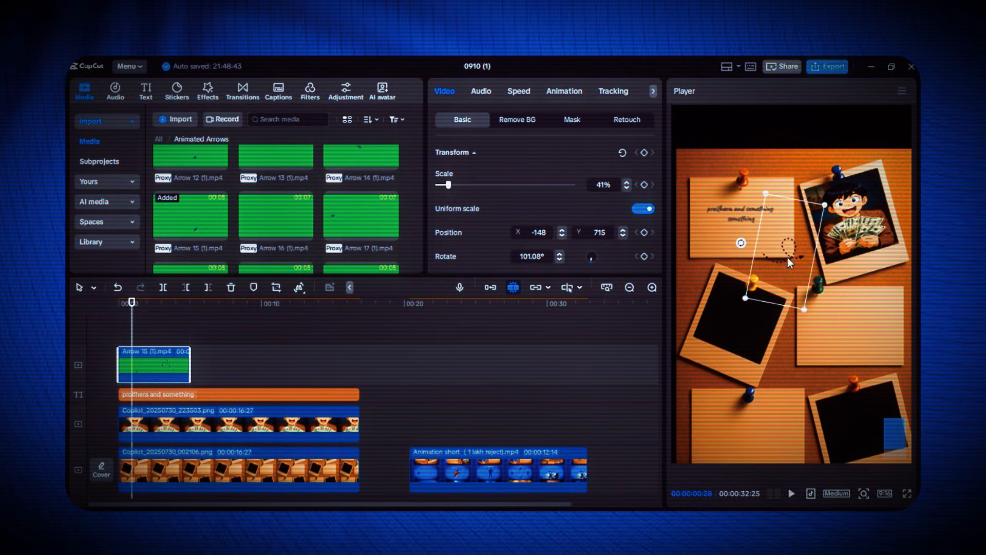
left_click_drag(788, 286, 789, 265)
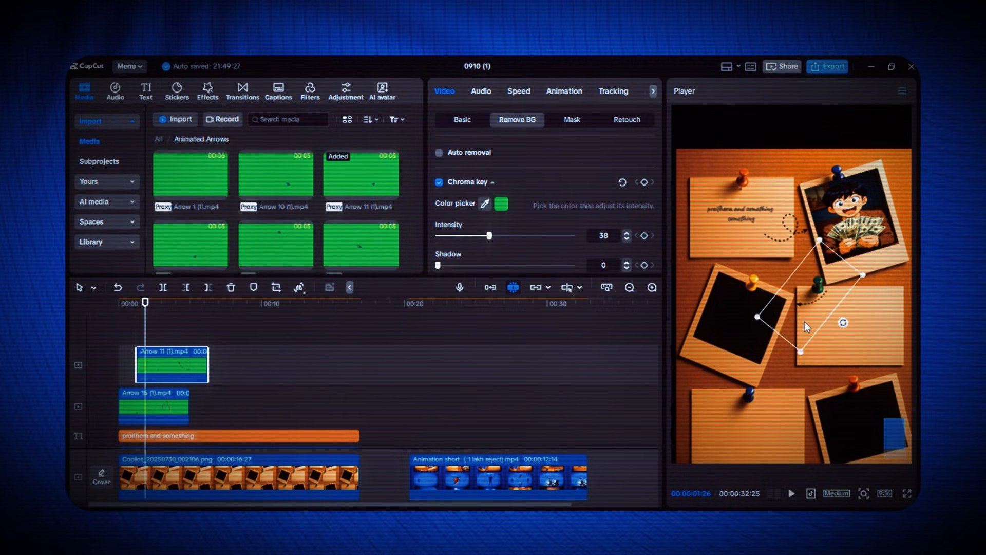
Rotate and position the Arrow 11 clip so it runs from below the money photo toward the middle-left photo frame
left_click_drag(804, 321, 797, 300)
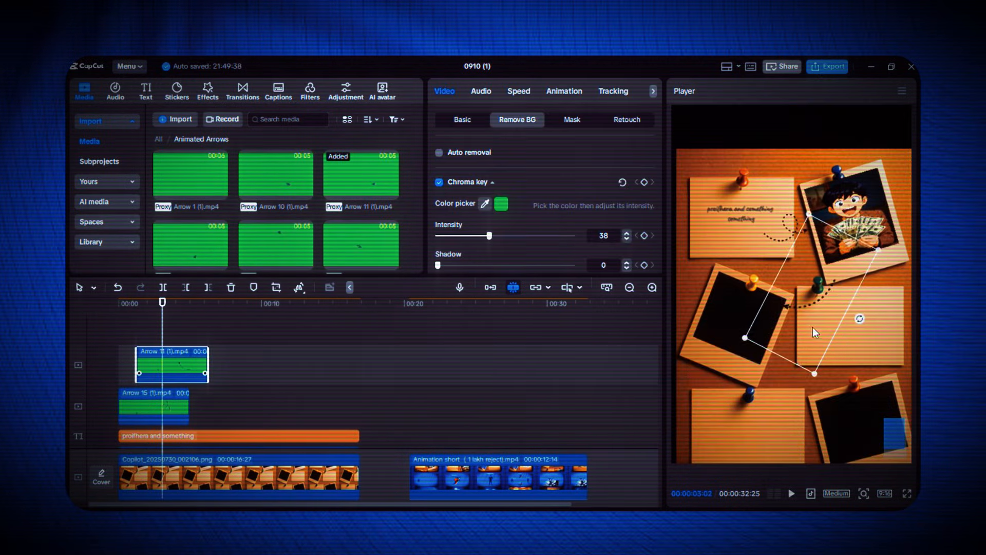
left_click_drag(813, 327, 802, 341)
left_click(828, 290)
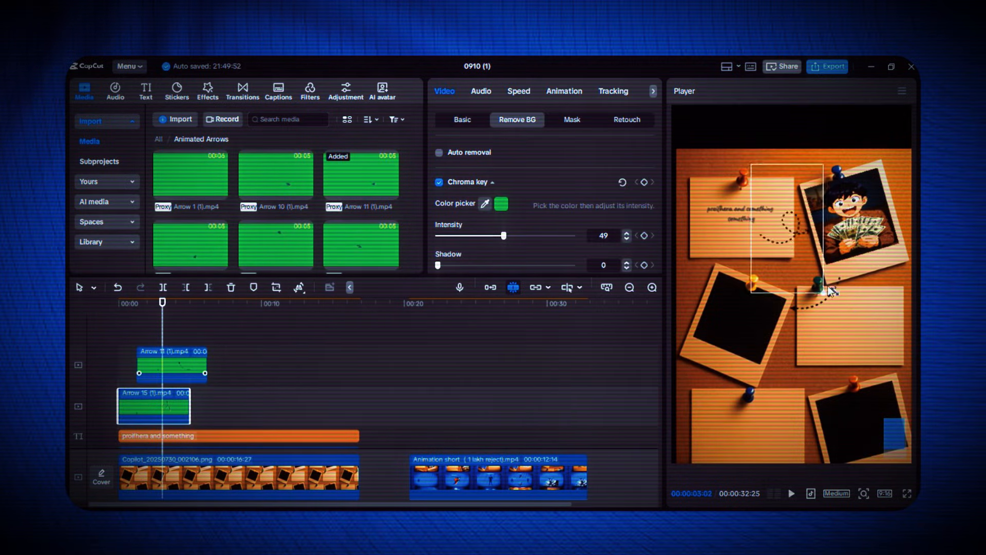
left_click(822, 311)
left_click_drag(827, 289, 867, 312)
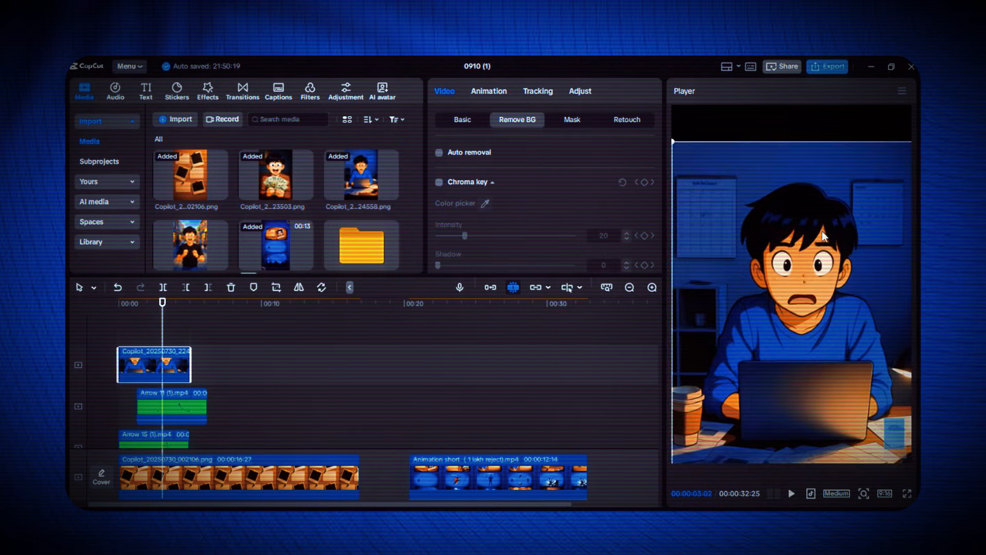
Fit the boy-with-laptop image into the middle-left photo frame, with uniform scale off, at 29% width and 20% height
left_click_drag(758, 412, 736, 405)
left_click_drag(757, 351, 790, 305)
left_click(463, 119)
left_click(643, 209)
left_click_drag(734, 325, 731, 319)
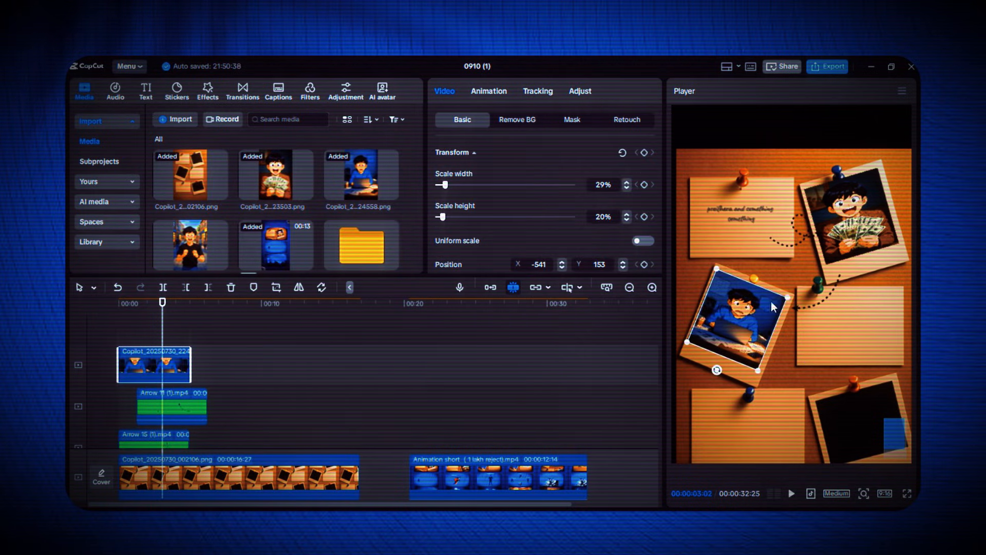
left_click(562, 263)
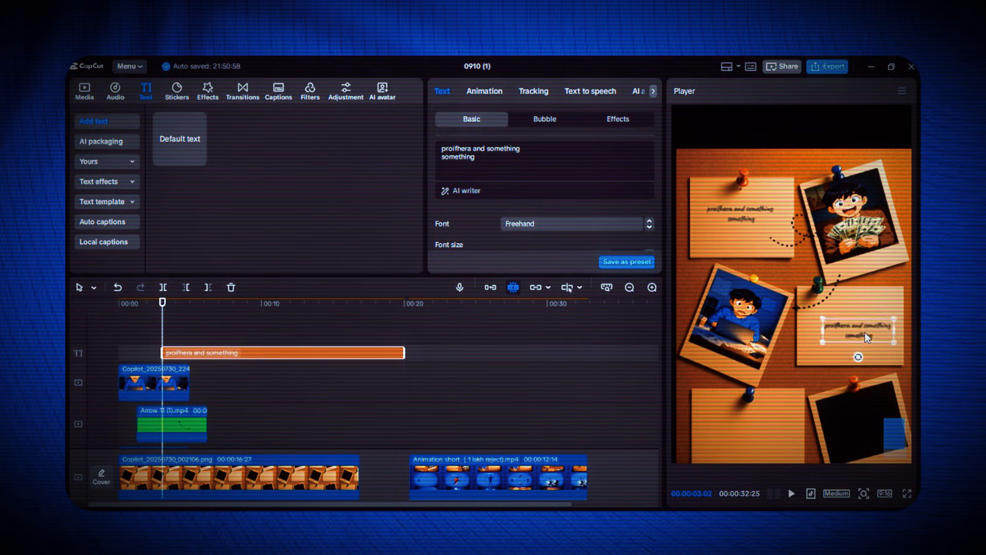
Set the text for the middle-right note to "starting"
key("ctrl+a")
type("starting")
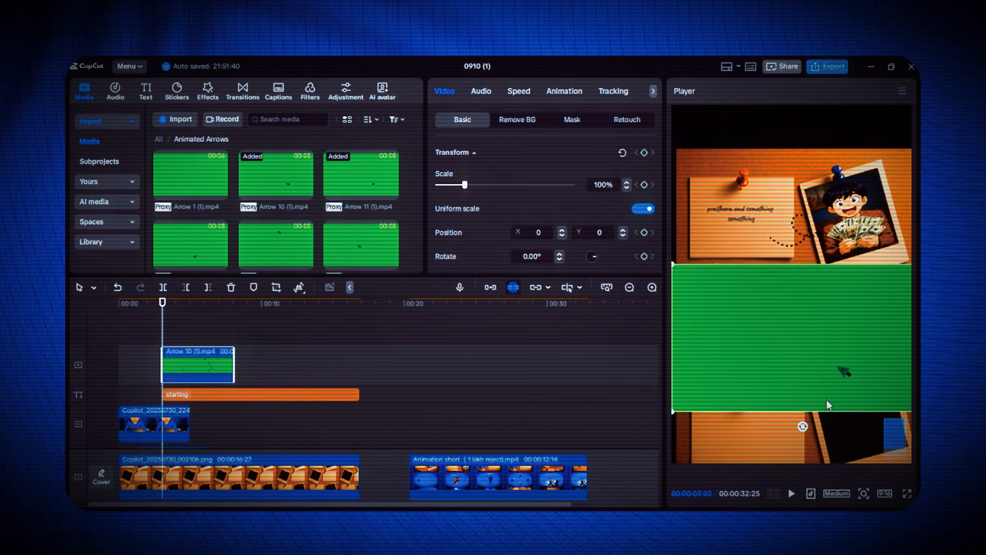
Key out the Arrow 10 clip's green background at intensity 44 and fit it between the middle-right and lower-left notes
left_click(517, 119)
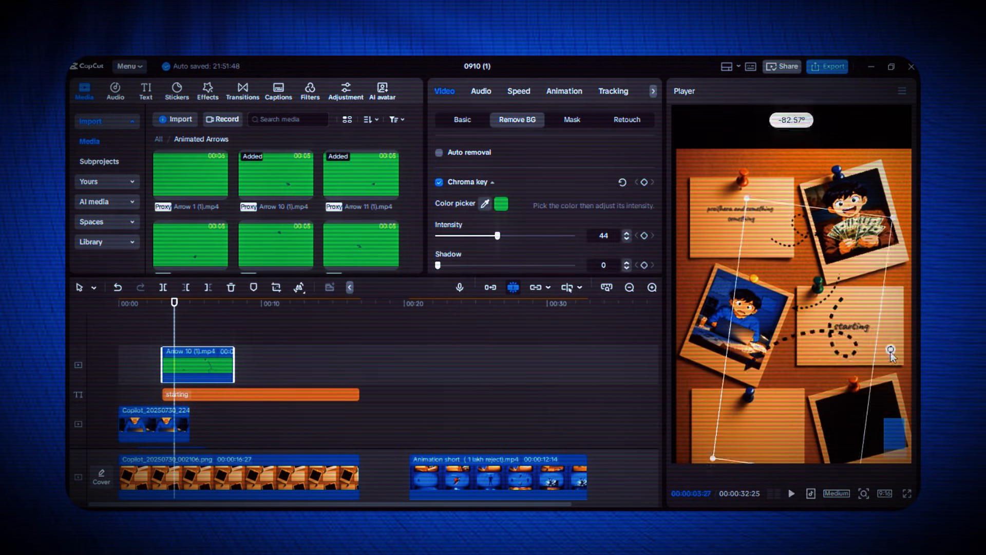
left_click_drag(822, 427, 836, 448)
left_click_drag(802, 388, 802, 374)
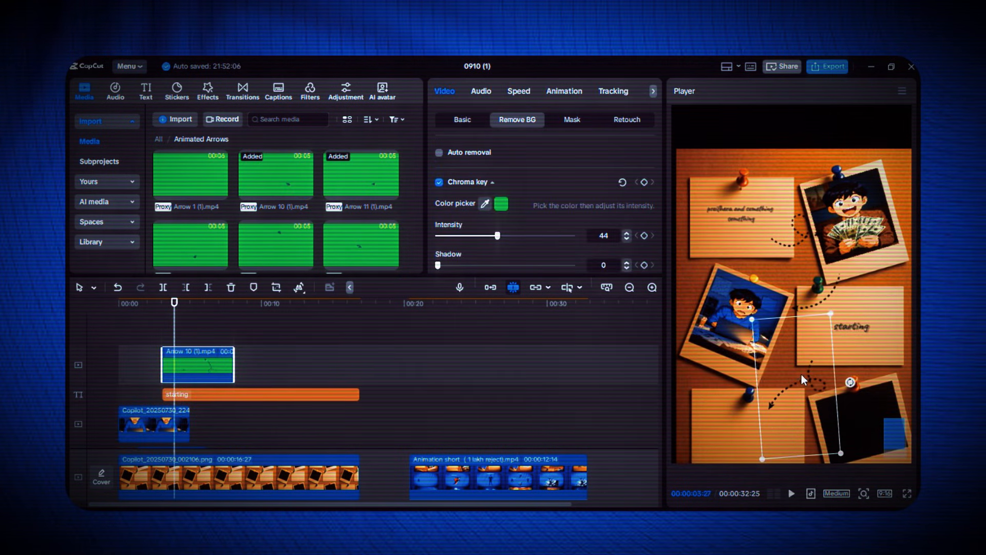
Duplicate the "starting" text clip at the playhead
left_click(297, 395)
key("ctrl+c")
key("ctrl+v")
Change the duplicated text to "strees" and place it on the lower-left note
left_click_drag(469, 149, 415, 152)
type("stay")
key("BackSpace")
key("BackSpace")
key("BackSpace")
key("BackSpace")
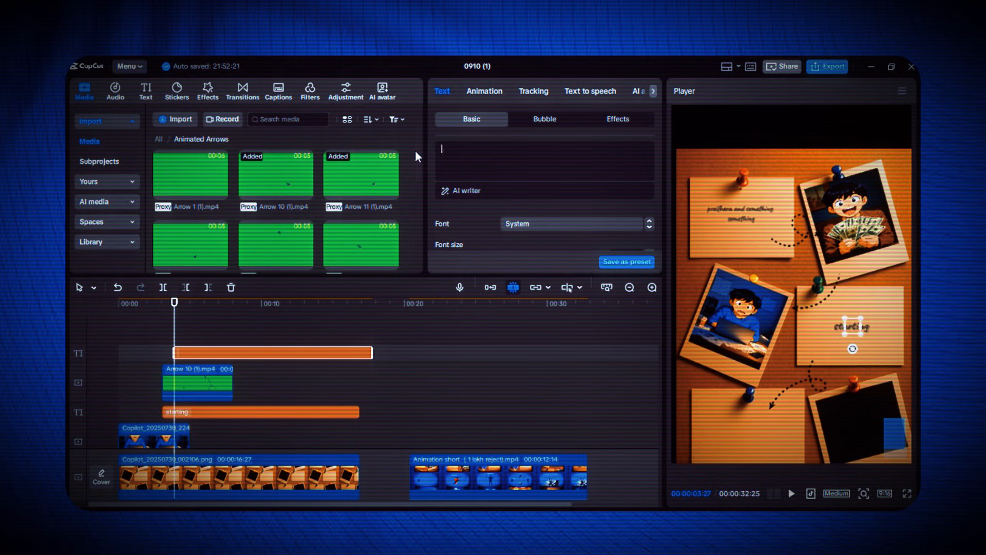
type("we")
key("BackSpace")
key("BackSpace")
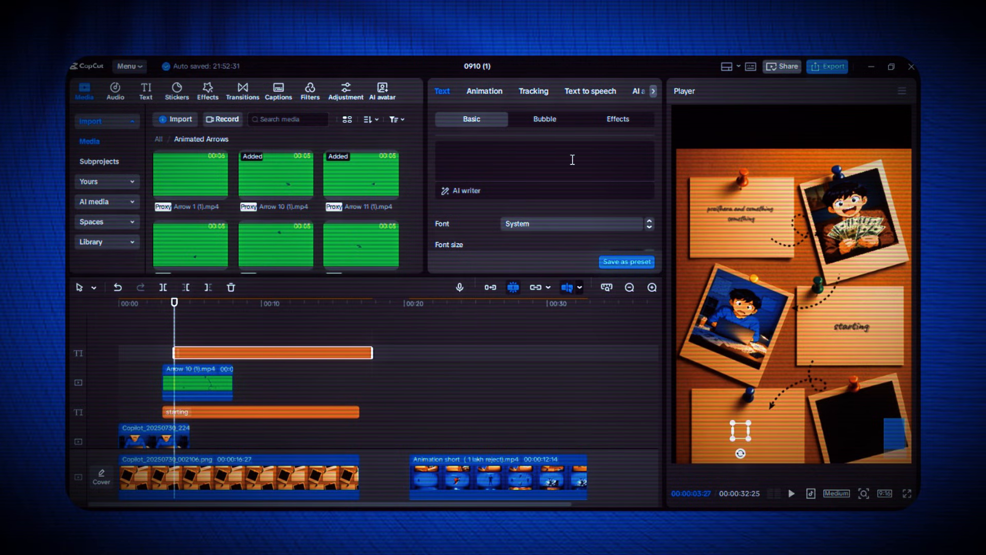
type("strees")
scroll(504, 243, "down", 2)
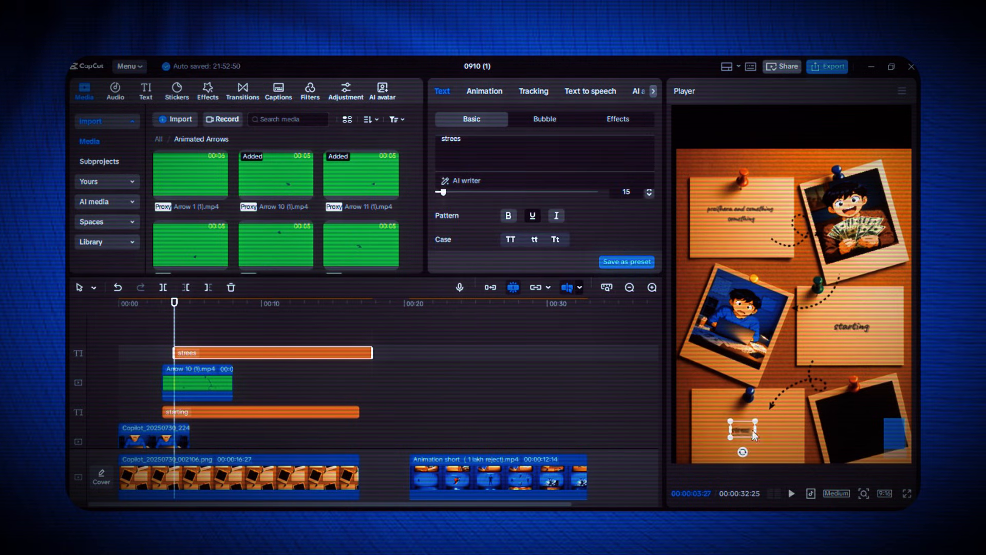
Play back the scene briefly to check the lower-left note's text and arrow
left_click(104, 363)
key("space")
key("space")
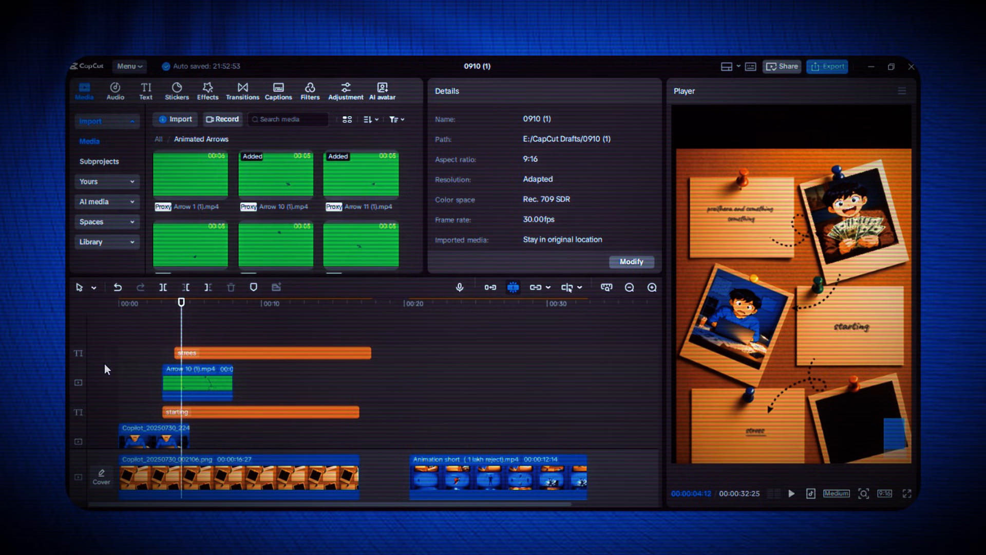
Add the street photo Copilot_20250730_224956.png from the main media folder on a new top track and extend it to 00:00:17:22
scroll(104, 364, "down", 1)
left_click(158, 139)
left_click_drag(190, 245, 120, 339)
left_click_drag(254, 337, 370, 329)
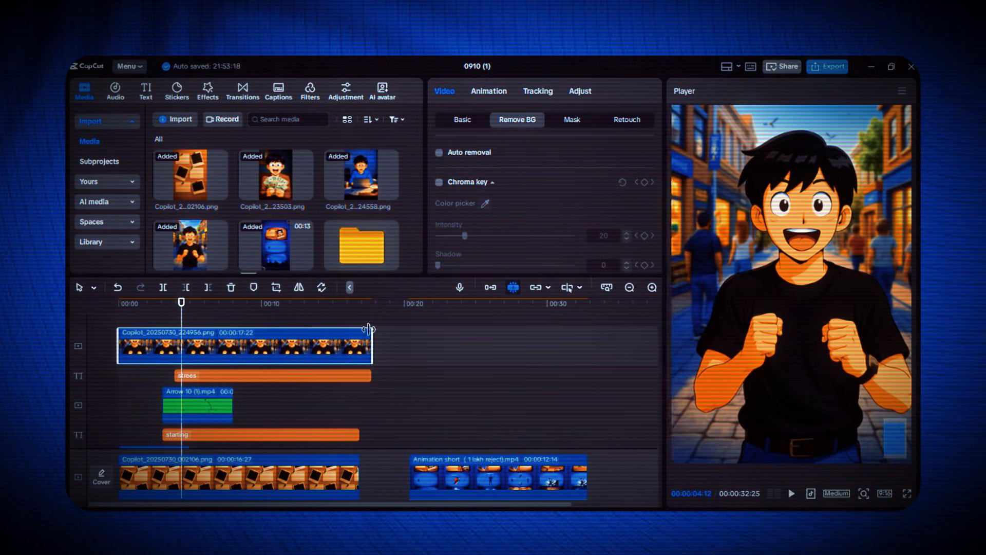
Fit the street photo into the lower-right polaroid frame with non-uniform scale 31% by 20%, rotated to match, at position X 507, Y -733
left_click_drag(792, 284, 759, 340)
left_click_drag(889, 148, 797, 285)
left_click(643, 210)
left_click_drag(760, 340, 837, 362)
left_click_drag(862, 415, 874, 415)
left_click_drag(864, 366, 897, 359)
left_click_drag(861, 385, 864, 389)
left_click_drag(902, 359, 877, 355)
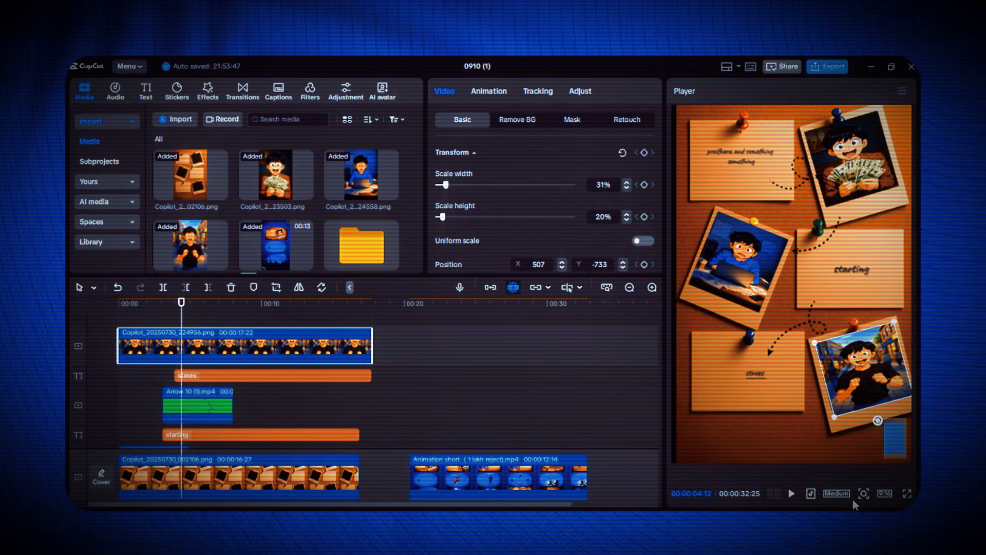
left_click(864, 494)
Play the pinboard scene from the start to check the photos, notes and arrows
left_click(104, 365)
key("space")
left_click(440, 361)
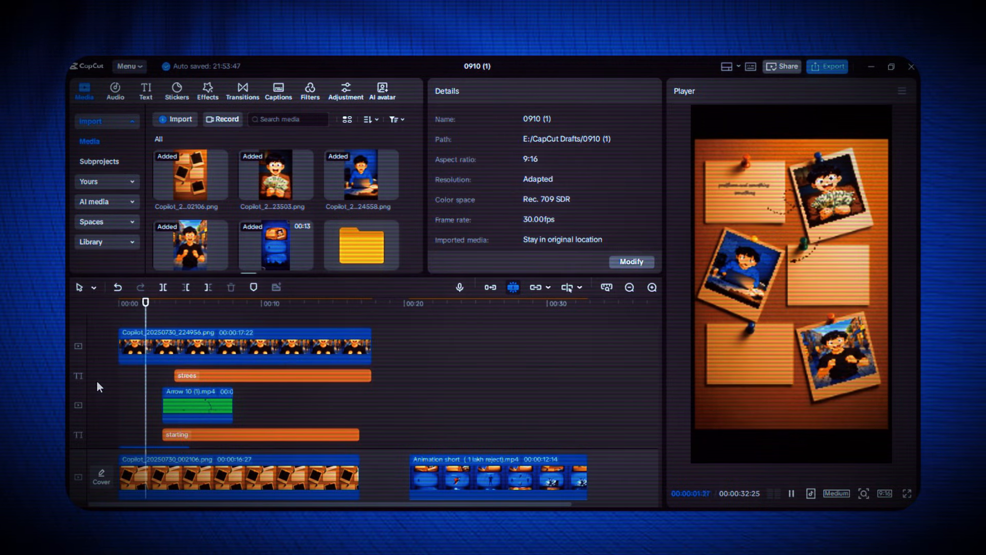
left_click(422, 437)
key("space")
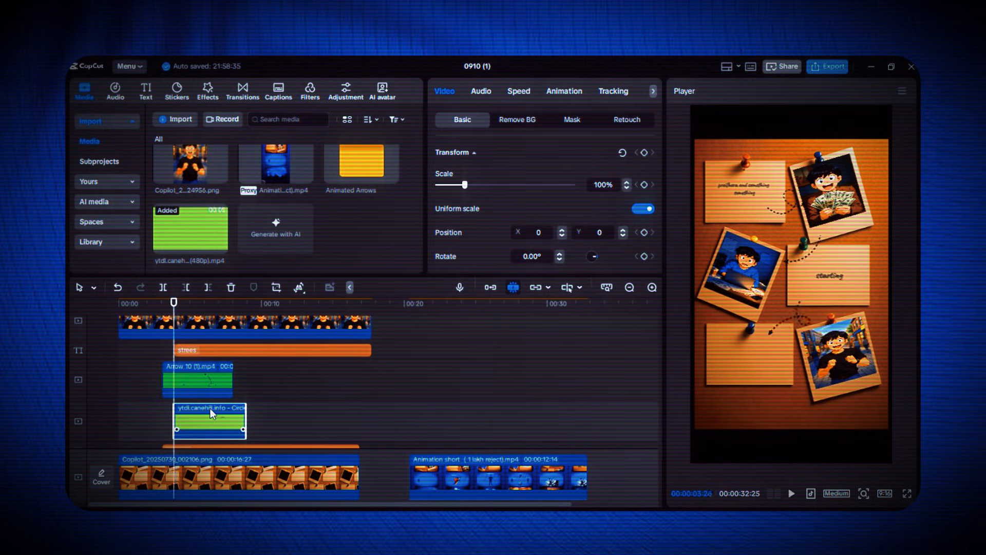
Key out the circle clip's green background and move the circle up to the middle of the board
left_click(518, 119)
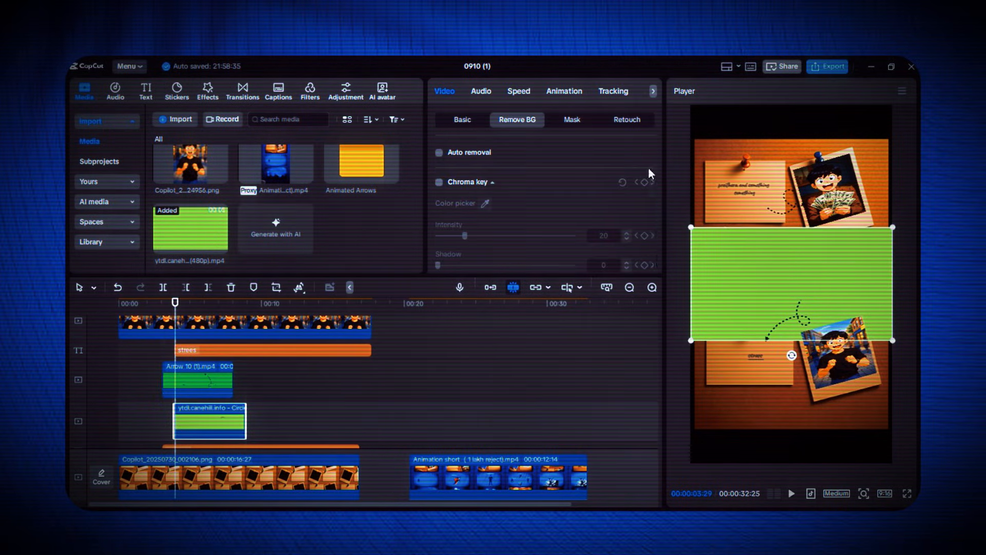
left_click(439, 182)
left_click(485, 203)
left_click(822, 287)
left_click_drag(824, 304, 824, 266)
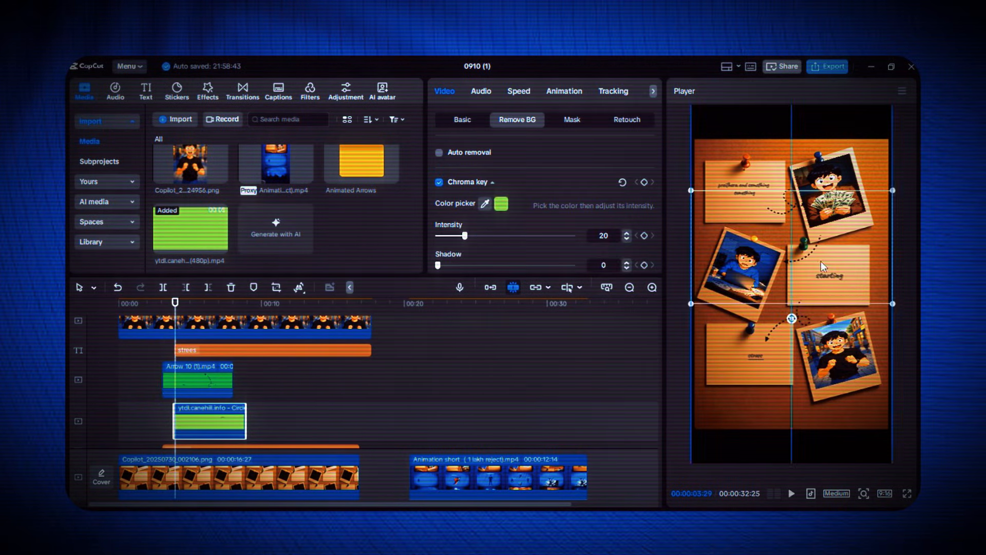
key("space")
key("space")
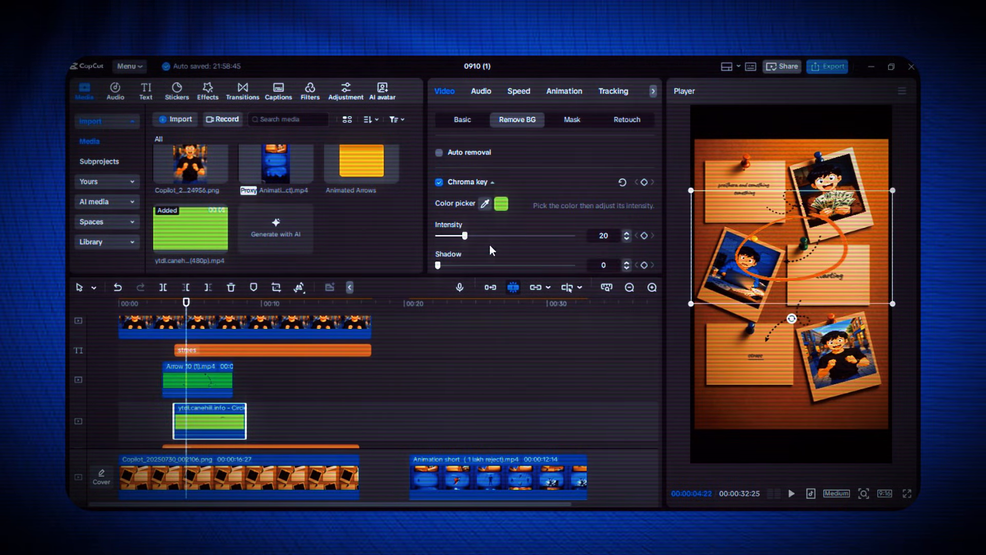
Reshape the circle clip's overall colour curve by raising its dark end and lowering its bright end to recolour the orange circle
left_click(653, 91)
left_click(643, 92)
left_click(571, 120)
scroll(514, 210, "down", 2)
left_click_drag(435, 224, 436, 87)
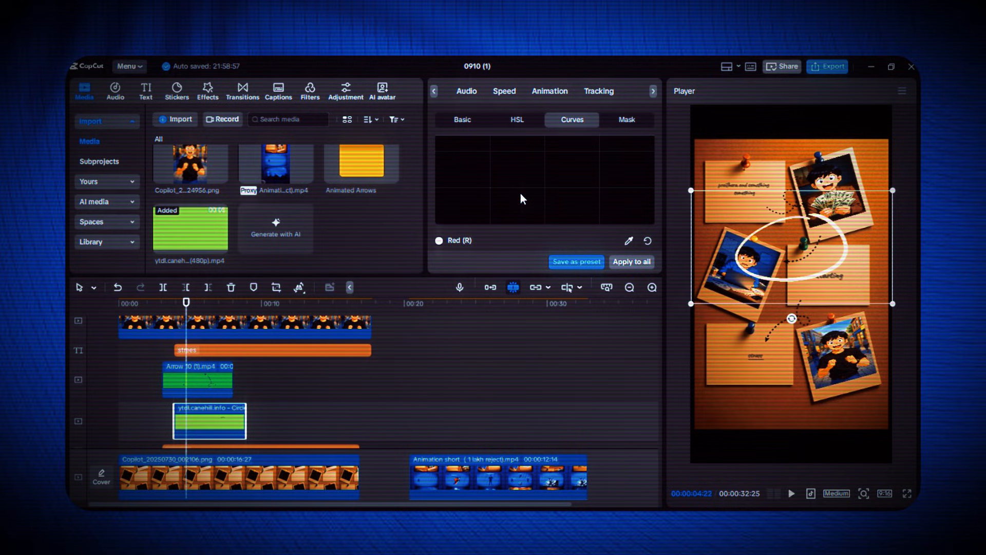
scroll(522, 198, "up", 2)
left_click_drag(654, 183, 653, 329)
scroll(622, 202, "down", 3)
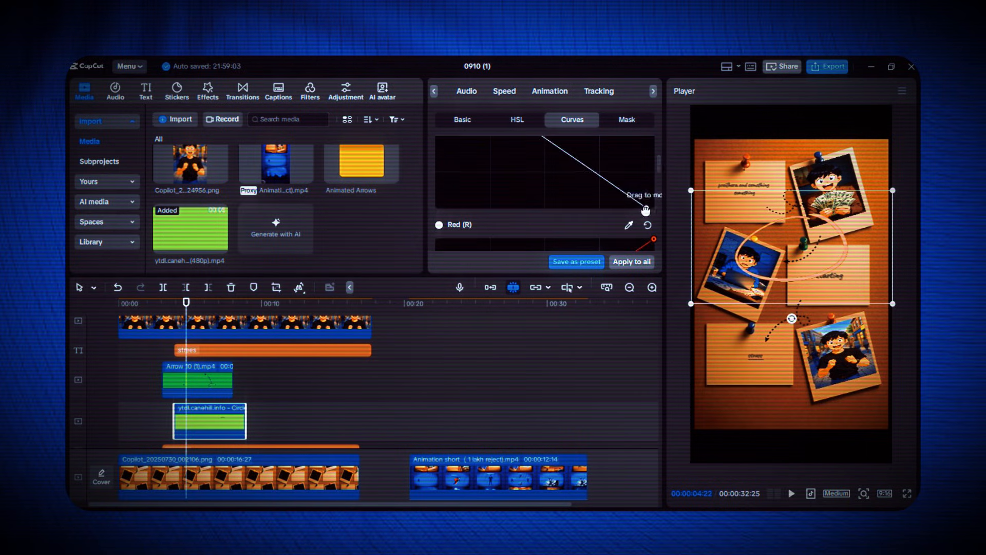
left_click_drag(654, 208, 440, 208)
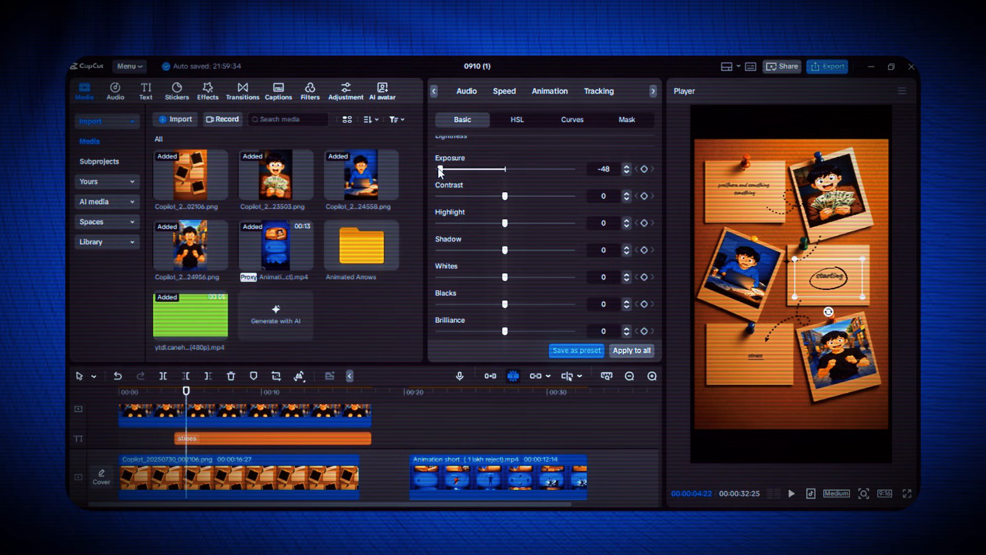
Reset the circle clip's exposure to 0 and return to its video settings
left_click_drag(440, 169, 504, 171)
scroll(486, 246, "down", 1)
scroll(530, 260, "up", 2)
left_click(435, 91)
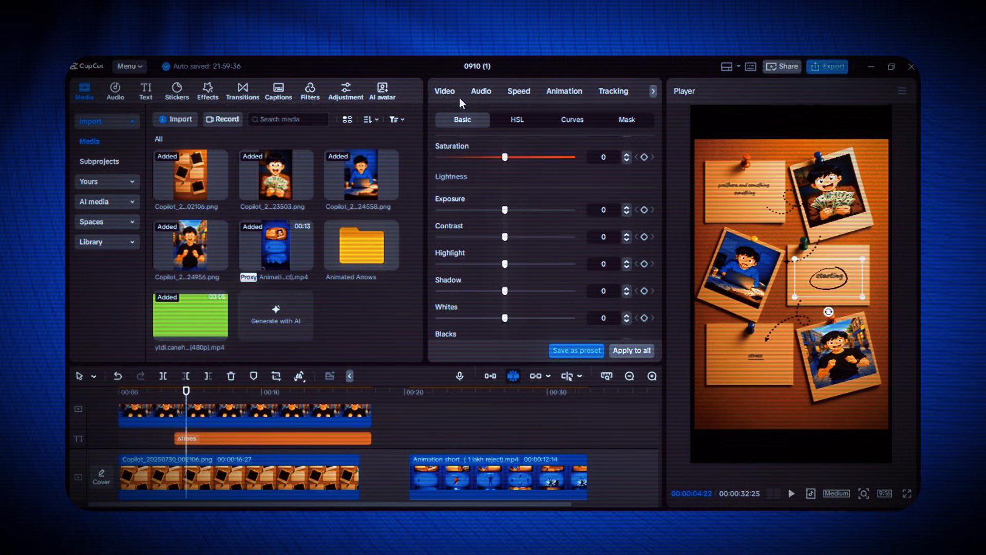
left_click(445, 91)
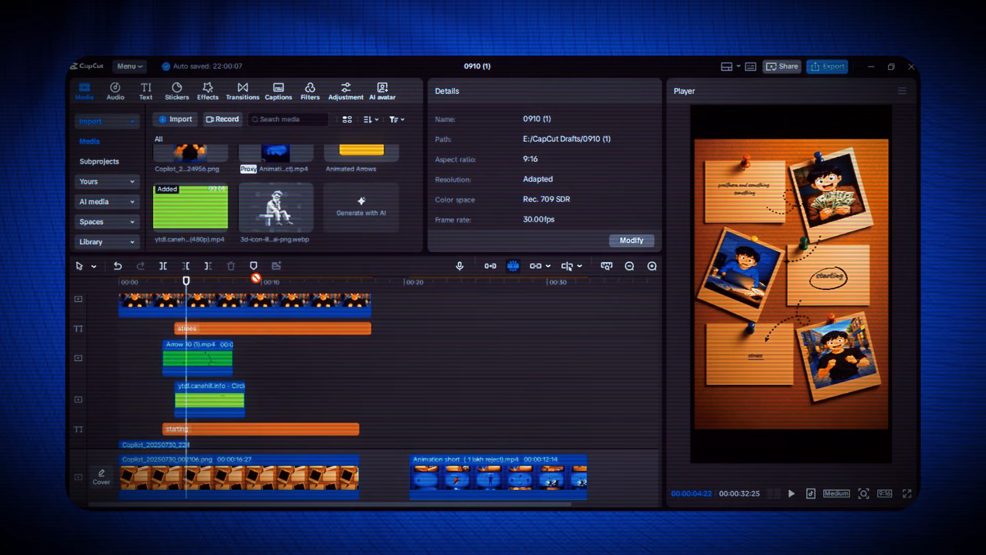
Place the 3D sitting-figure illustration on the timeline at the playhead and apply automatic background removal to it
left_click_drag(237, 331, 190, 330)
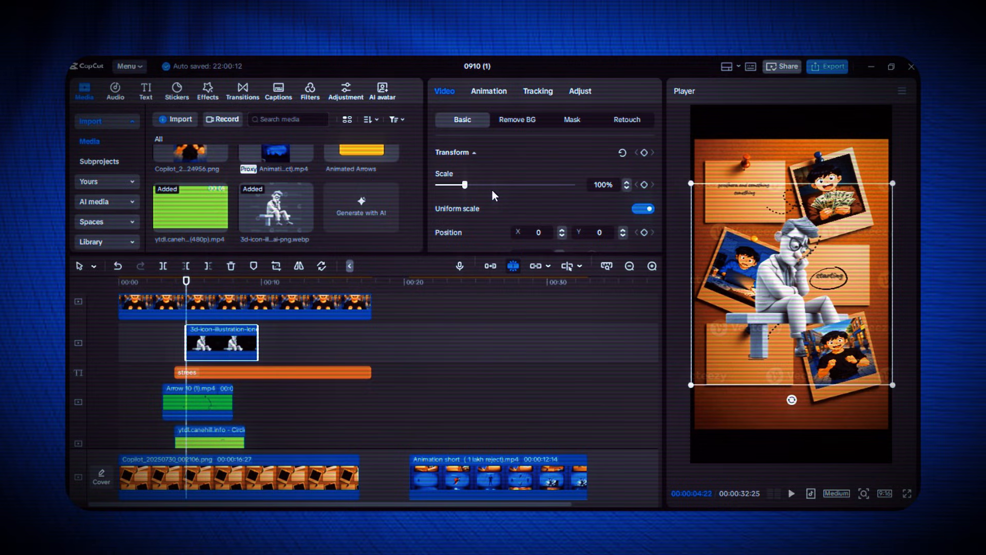
key("Delete")
left_click_drag(279, 208, 188, 324)
left_click(508, 120)
left_click(442, 154)
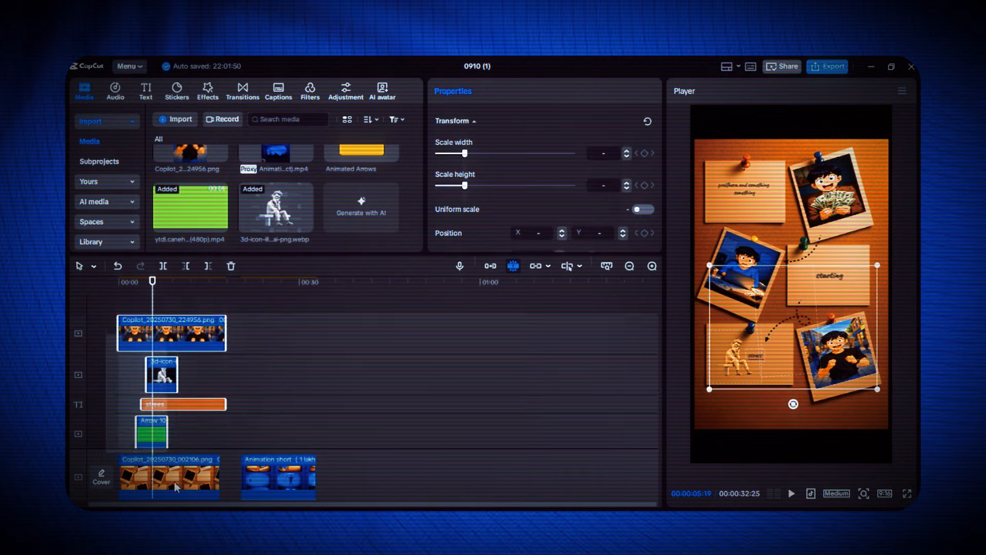
Combine all the selected pinboard clips into one compound clip and return to the start of the timeline
left_click_drag(174, 483, 190, 442)
right_click(190, 441)
left_click(255, 350)
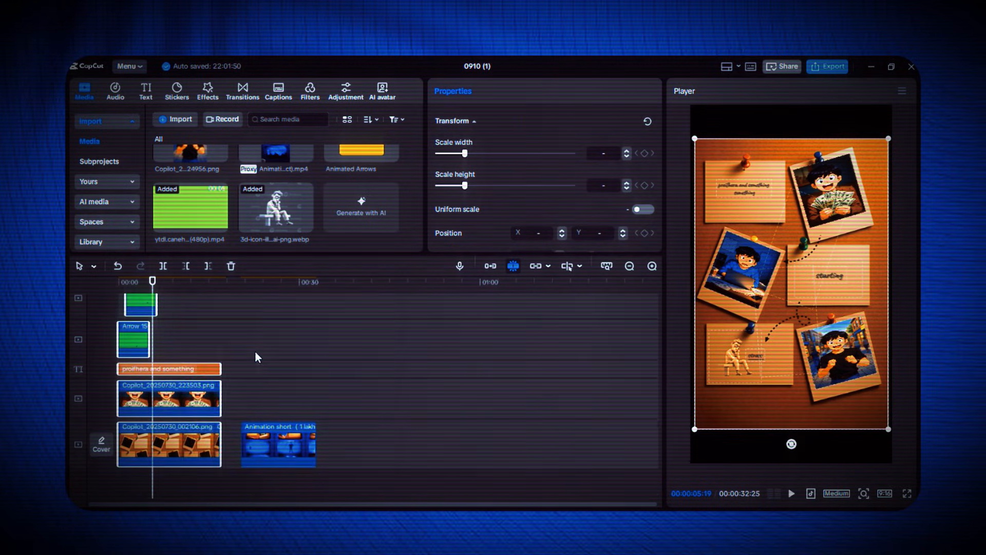
left_click(115, 341)
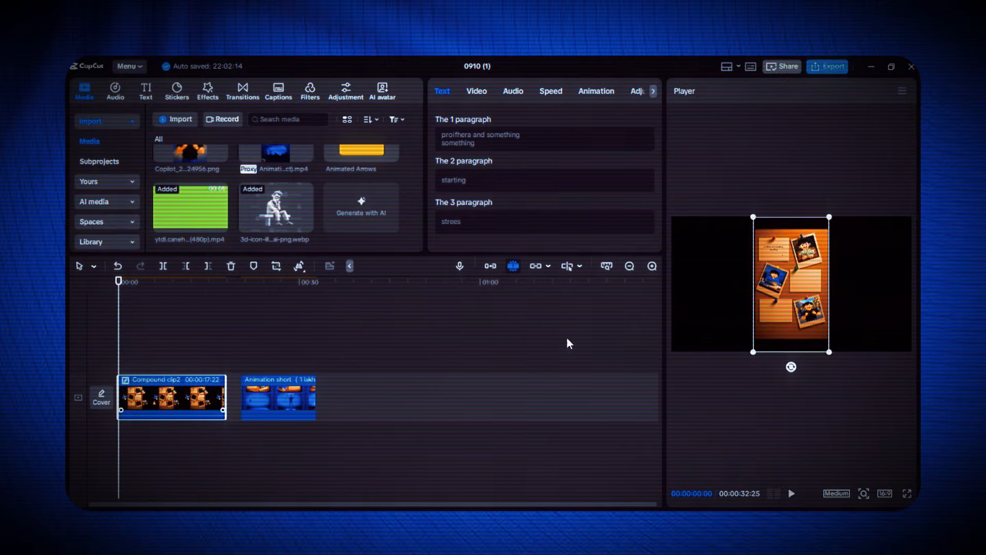
Enlarge the compound clip to fill the 16:9 frame and move it so the upper note and photo are framed
left_click_drag(830, 353, 884, 450)
left_click_drag(786, 330, 786, 373)
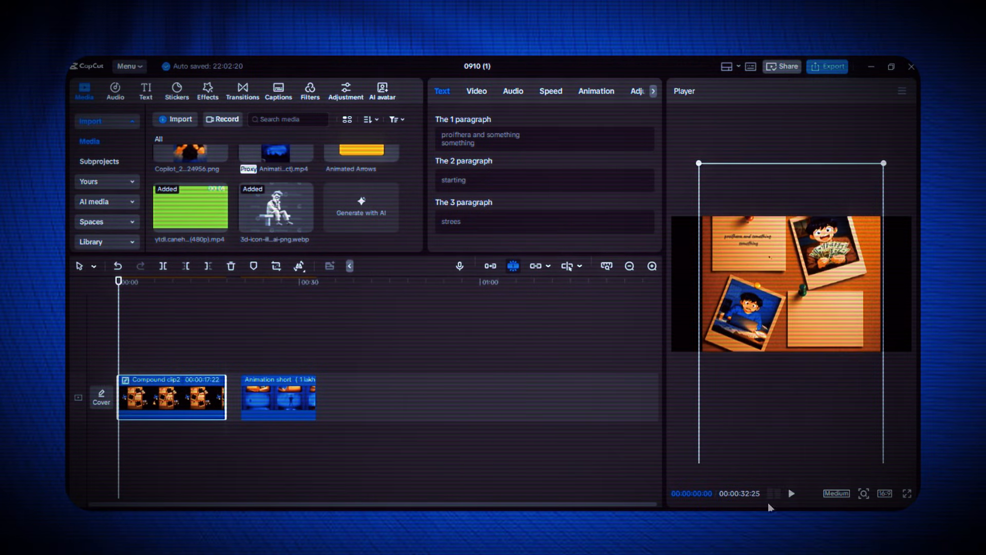
left_click_drag(888, 164, 920, 106)
left_click_drag(808, 223, 808, 293)
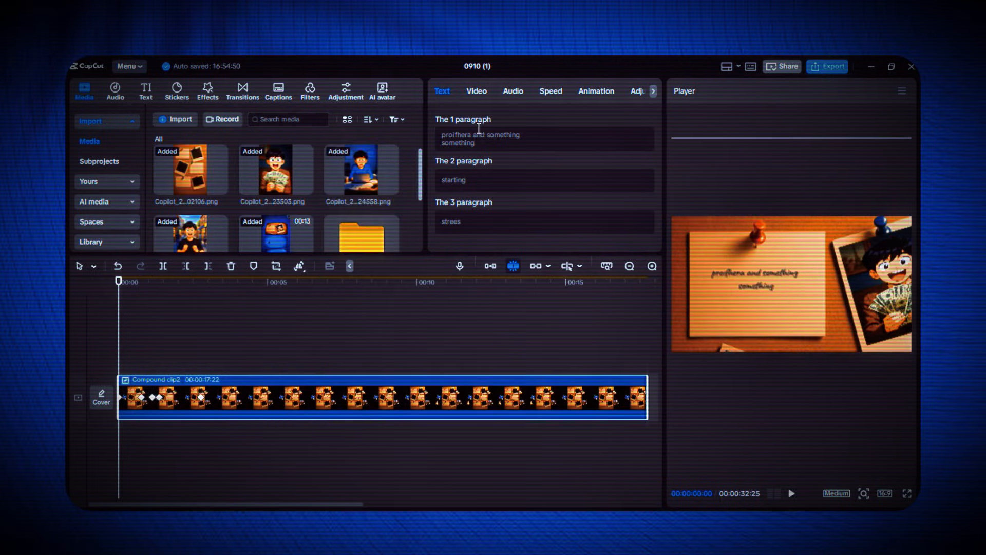
Show the compound clip's transform settings and scrub through its opening scale and position keyframes
left_click(481, 91)
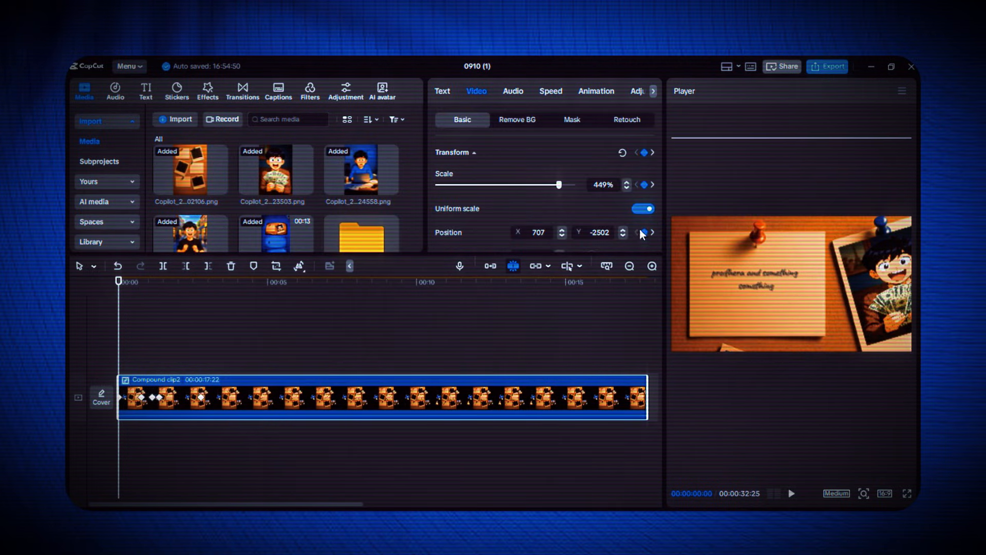
scroll(640, 230, "down", 1)
scroll(640, 229, "up", 1)
left_click_drag(120, 316, 142, 316)
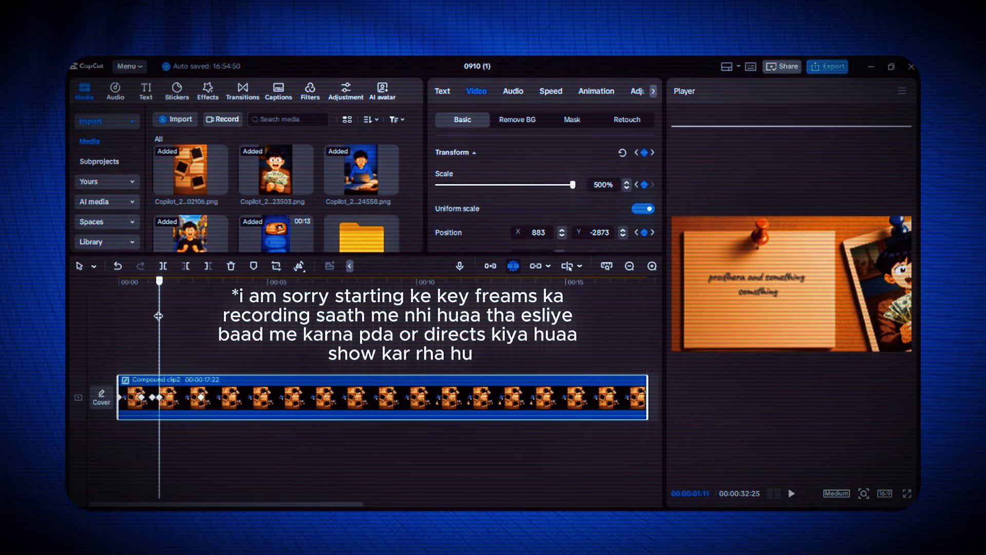
left_click_drag(159, 316, 119, 316)
Inside the compound clip, give the upper-left note's text the Type 2 entrance animation with a 1.4 s duration
double_click(399, 409)
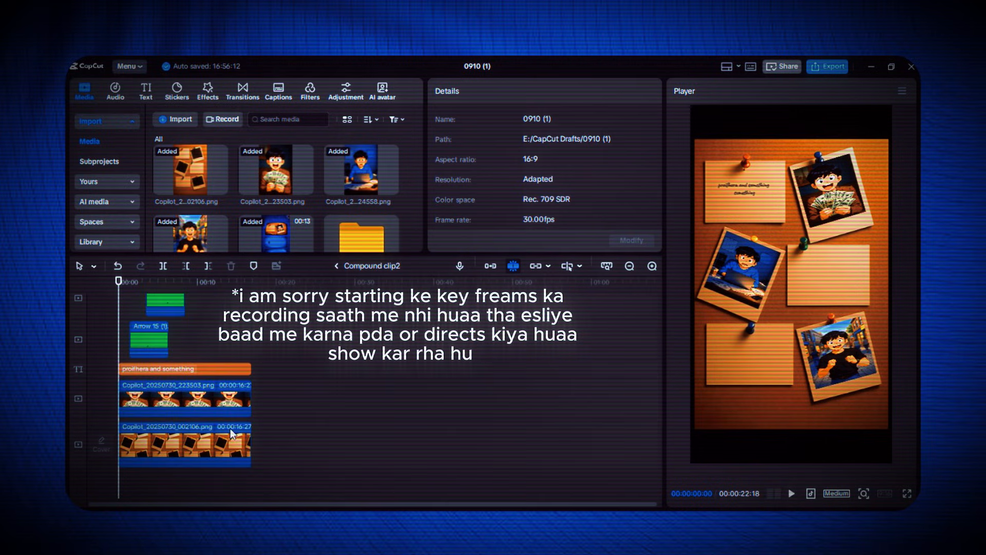
left_click(181, 372)
left_click(494, 89)
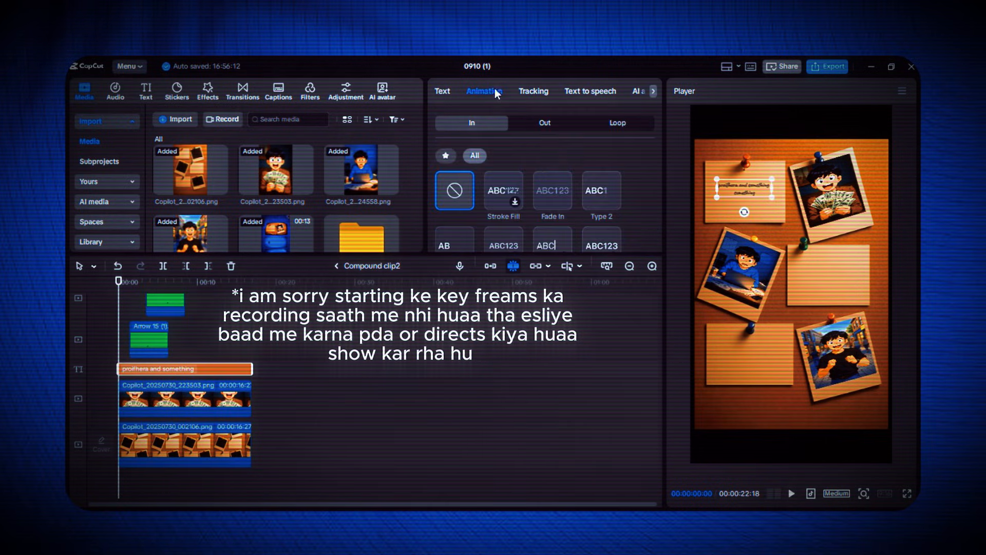
left_click(599, 188)
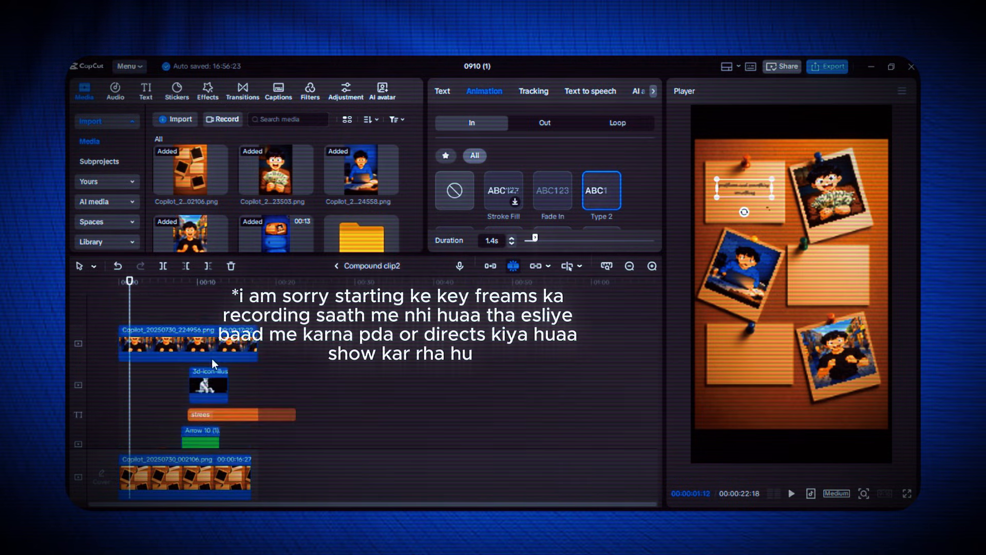
scroll(212, 359, "up", 3)
left_click_drag(163, 301, 176, 406)
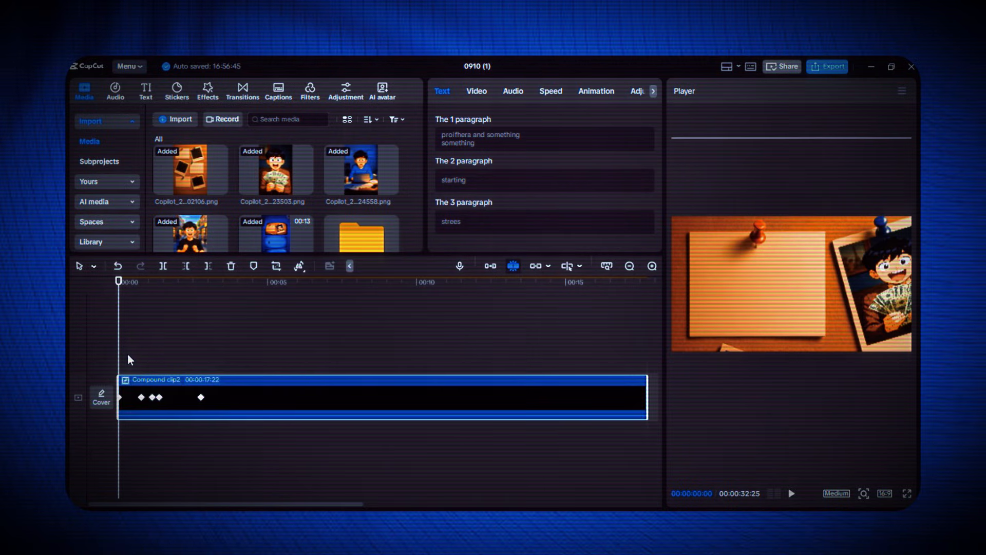
Preview the opening move and inspect the preset curve on the compound clip's first scale segment in the keyframe graph
left_click(128, 353)
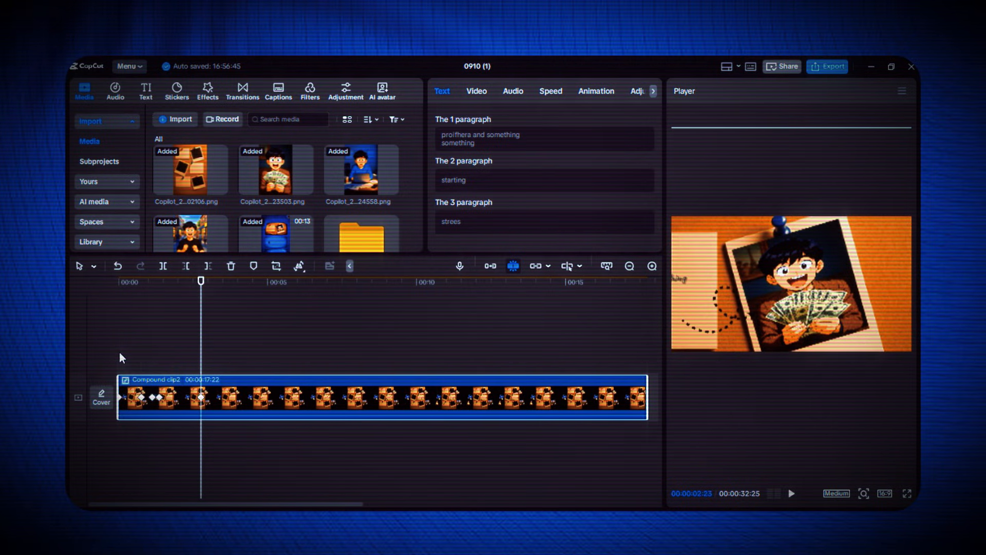
left_click(120, 354)
left_click(173, 405)
key("alt+k")
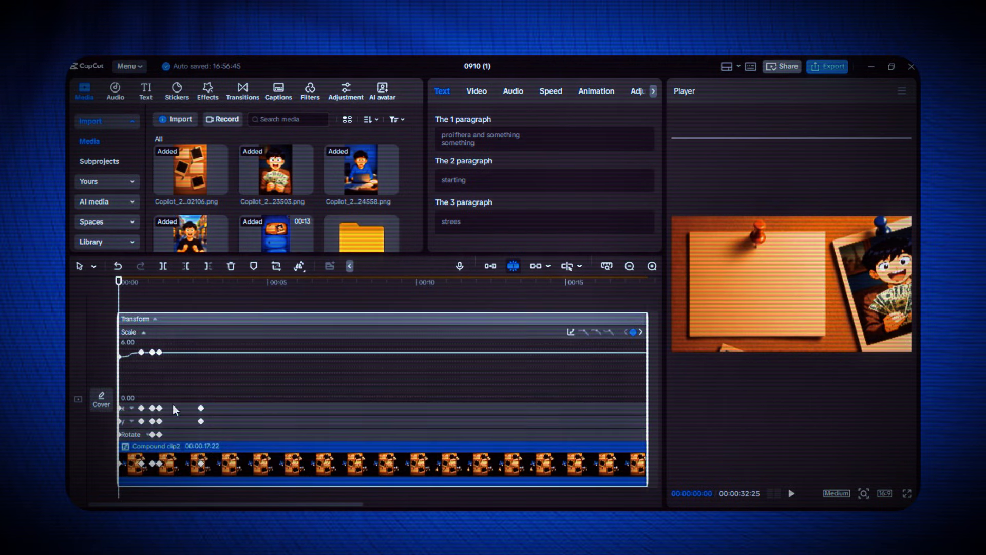
left_click(127, 355)
left_click(571, 332)
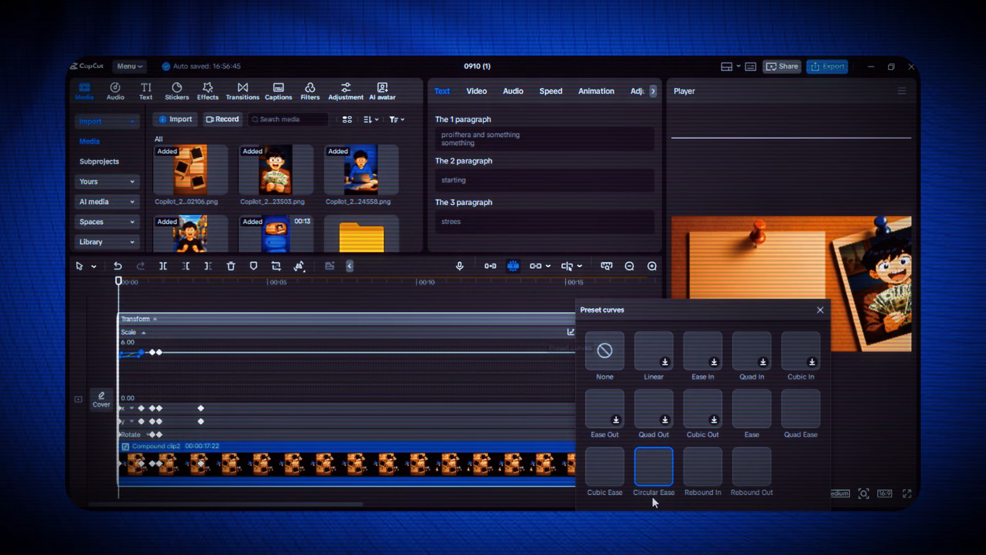
left_click(821, 310)
Inspect the preset curve between the last two X position keyframes and close the keyframe graph
left_click(246, 408)
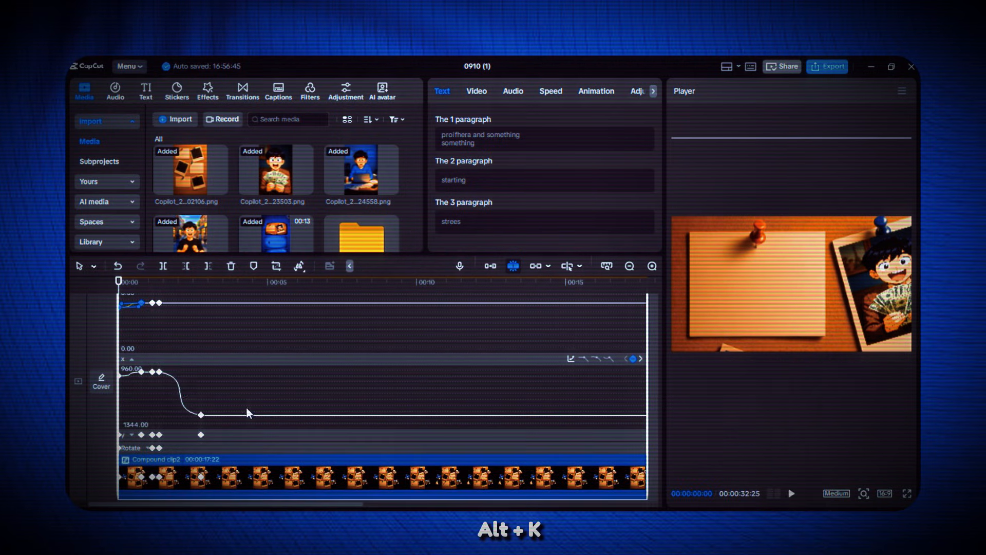
left_click(571, 358)
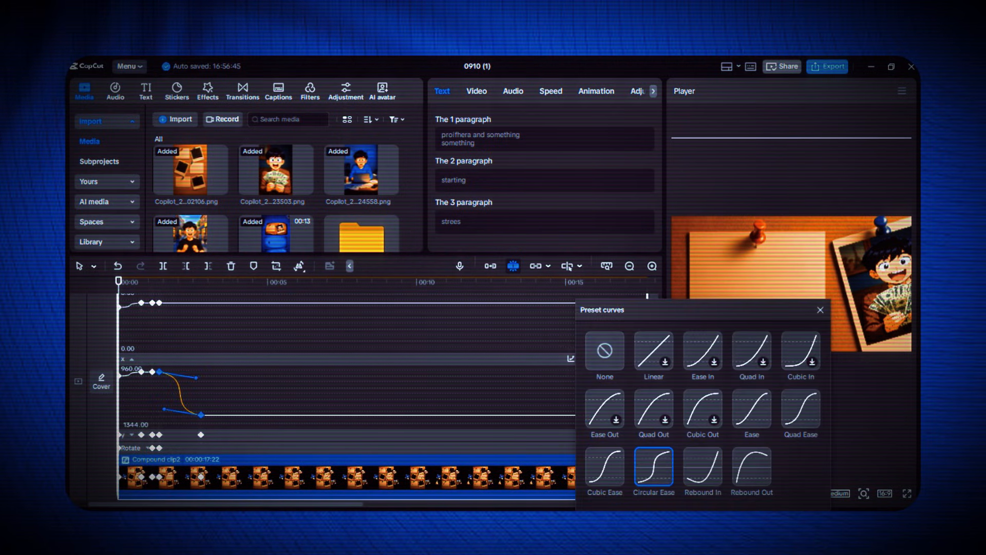
left_click(821, 311)
key("alt+k")
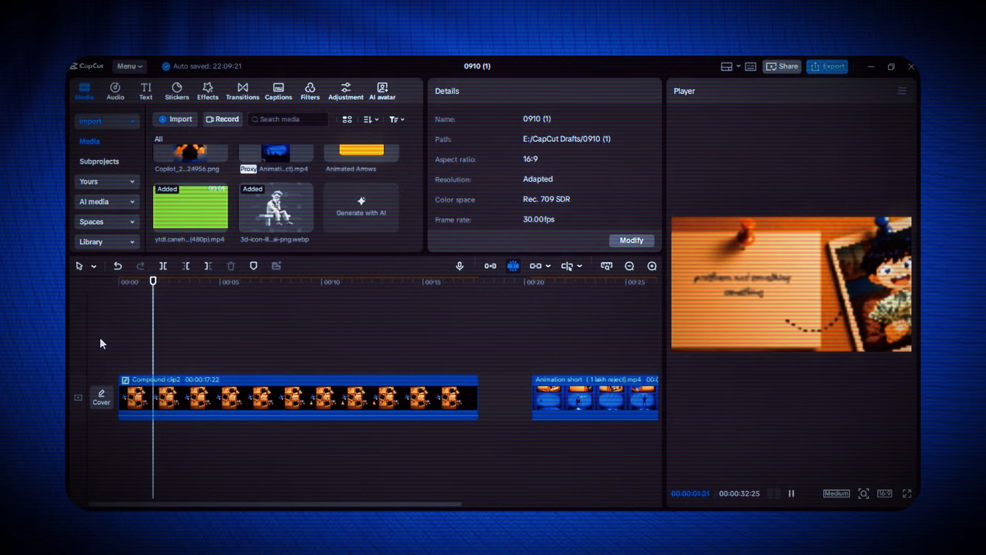
Add compound clip transform keyframes at 00:00:02:26 and 00:00:03:07, and shift the framing at 00:00:04:11 down towards the middle-right note
left_click(155, 391)
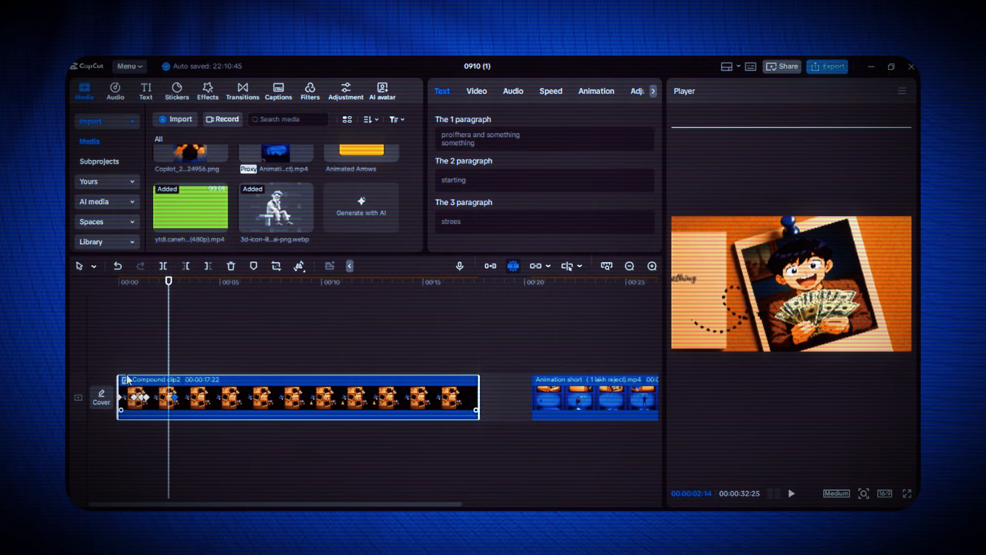
left_click(485, 94)
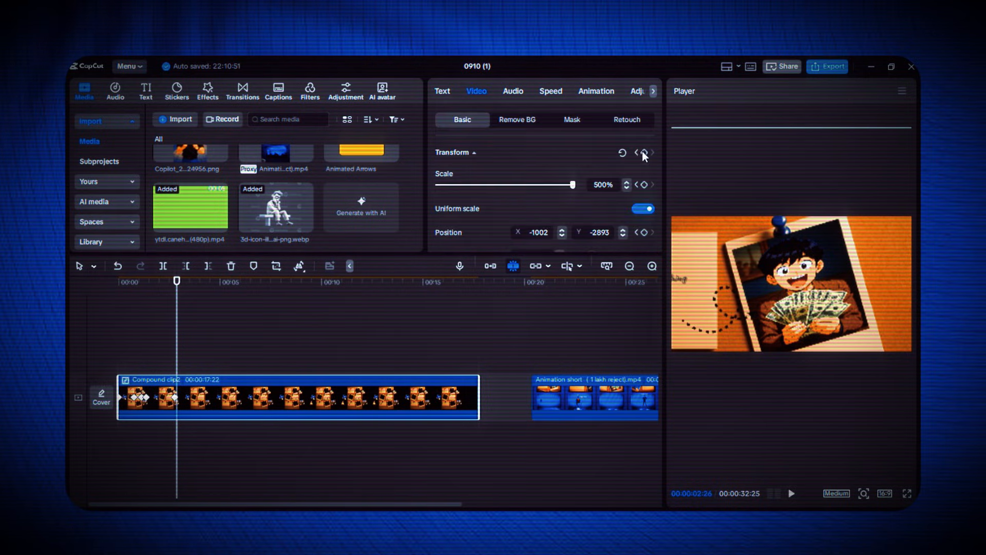
left_click(181, 317)
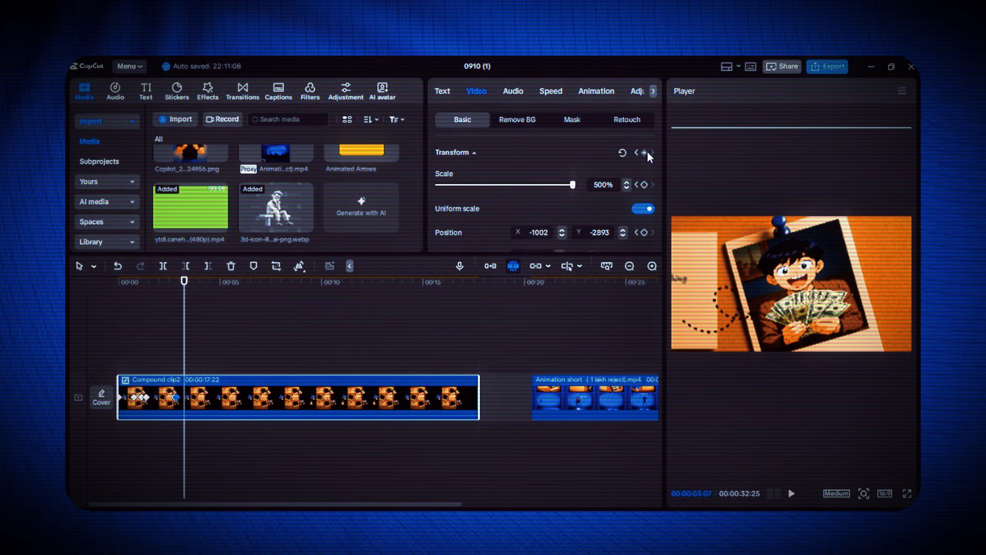
left_click(207, 336)
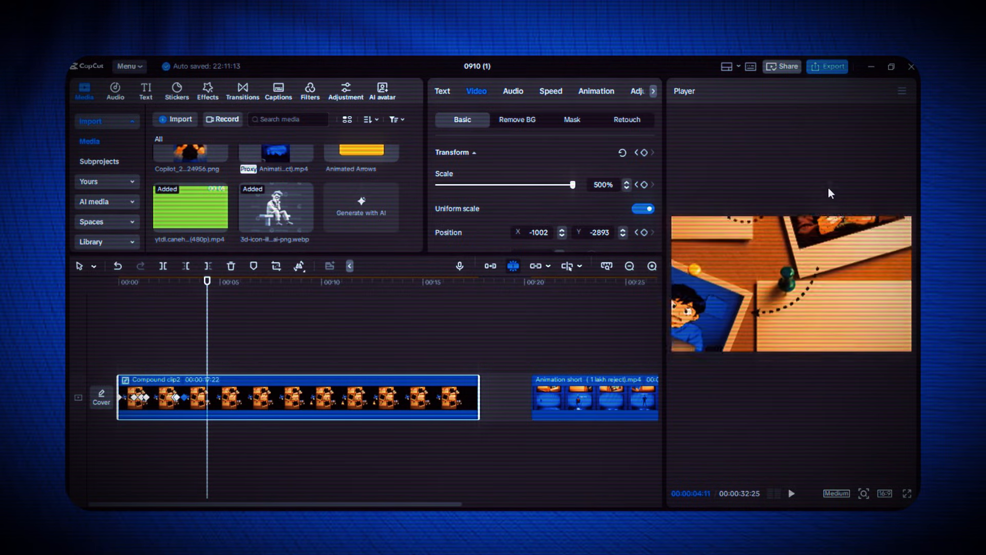
Play part of the reference clip and replay the pinboard scene from the start to compare the camera moves
left_click(555, 353)
key("space")
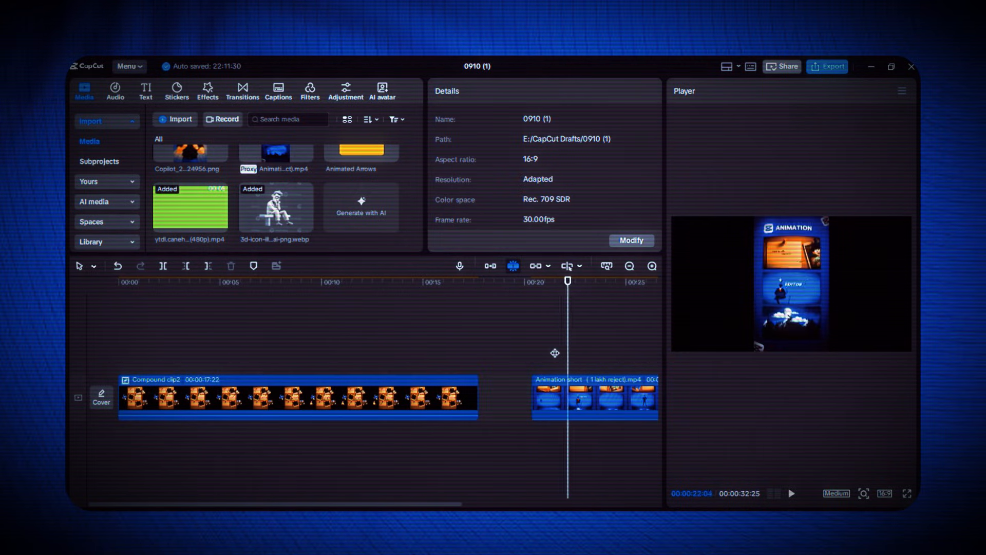
key("space")
left_click(120, 360)
key("space")
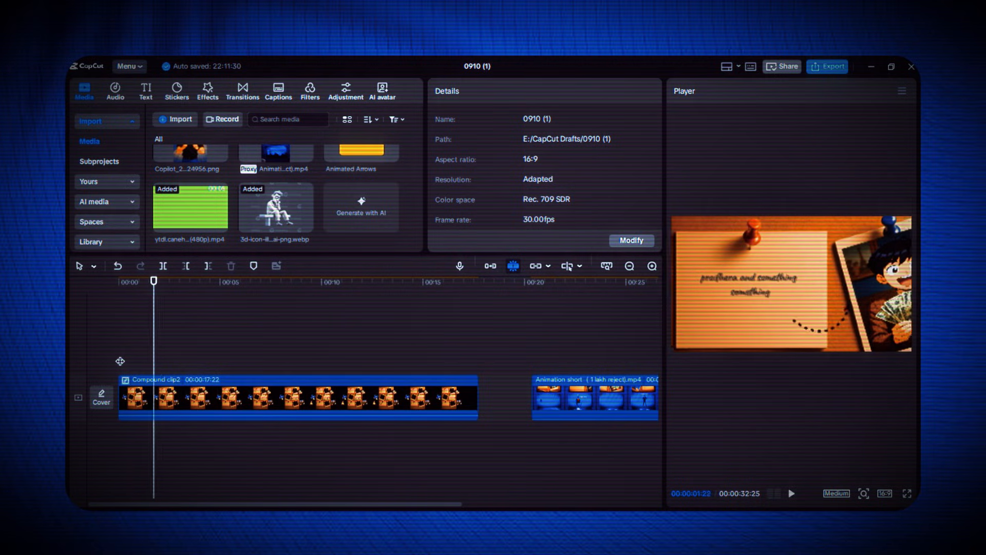
Play the pinboard scene from the start through to the "starting" note
left_click(120, 362)
key("space")
scroll(200, 359, "up", 2)
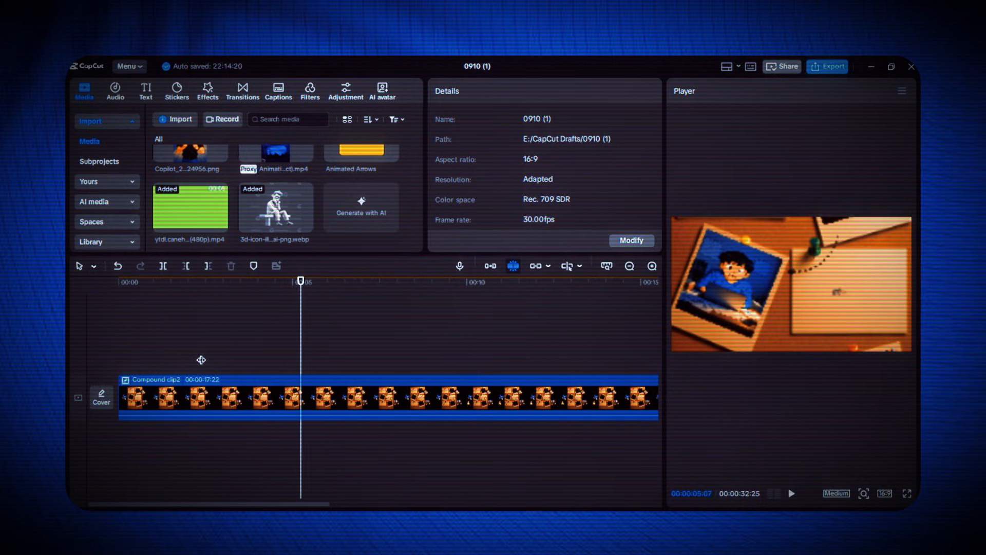
key("space")
Keyframe the compound clip to hold the "starting" framing and move to the lower-left note at 500% scale, position X 1020, Y 2070
left_click(354, 406)
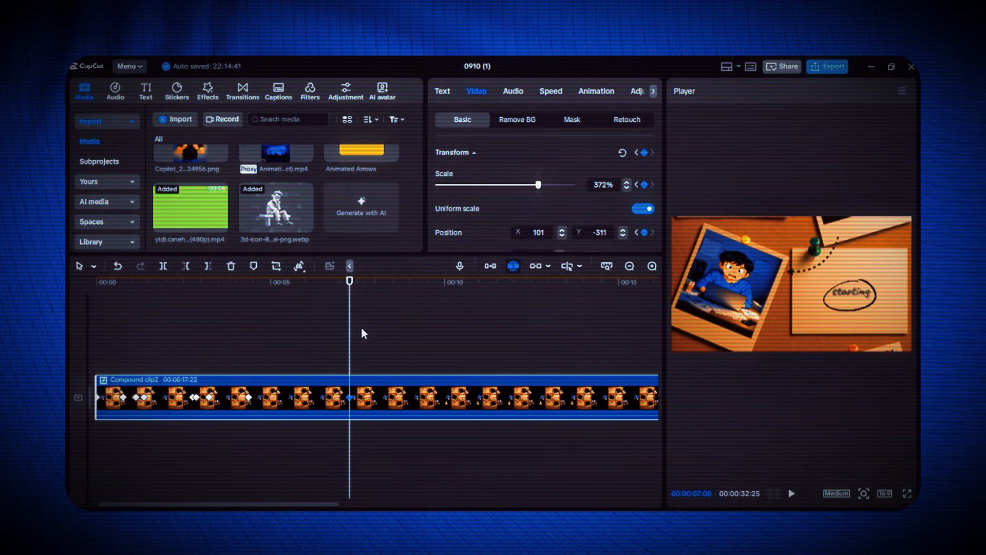
left_click_drag(332, 355, 402, 359)
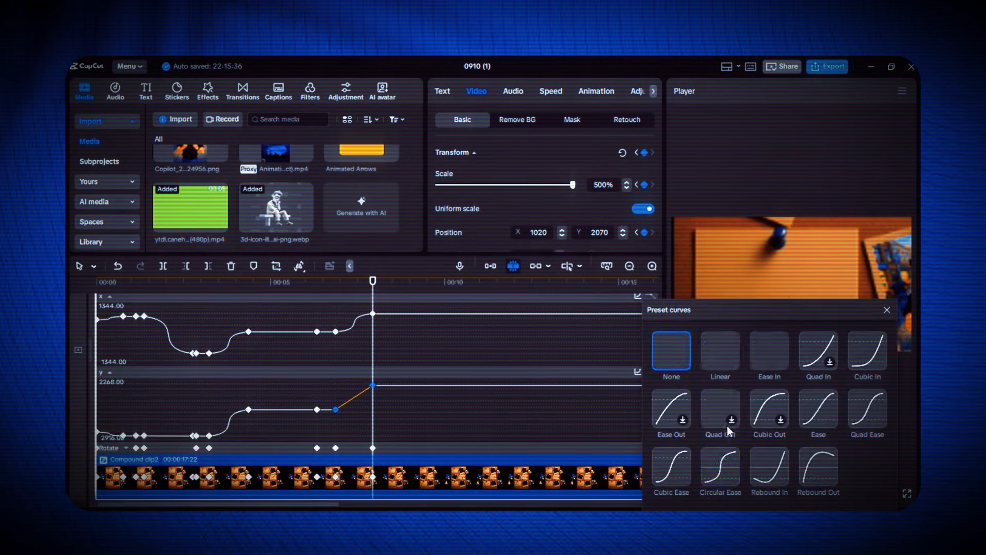
key("space")
key("alt+k")
Replay the camera move from the "starting" note to the lower-left note several times to judge its timing
left_click(263, 341)
key("space")
key("space")
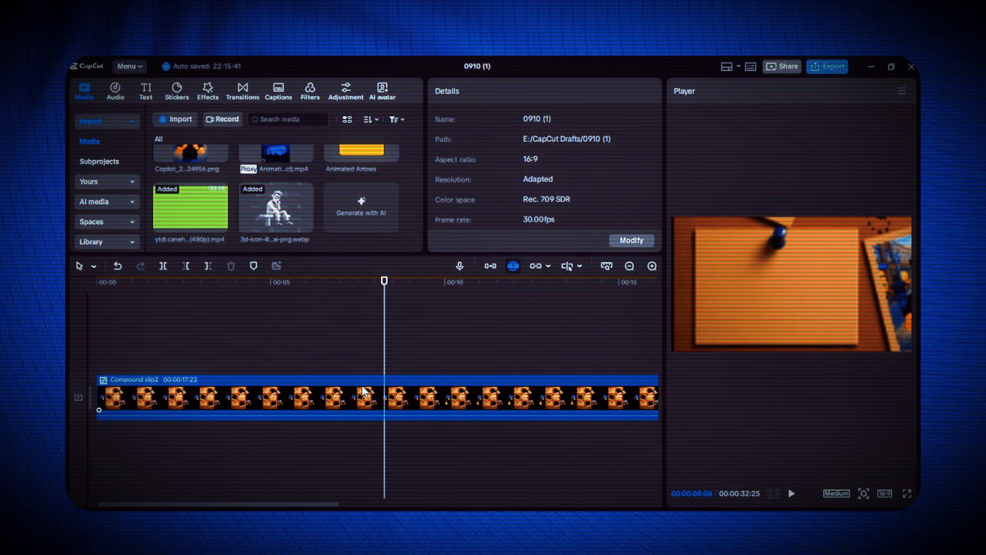
left_click(367, 392)
left_click(352, 395)
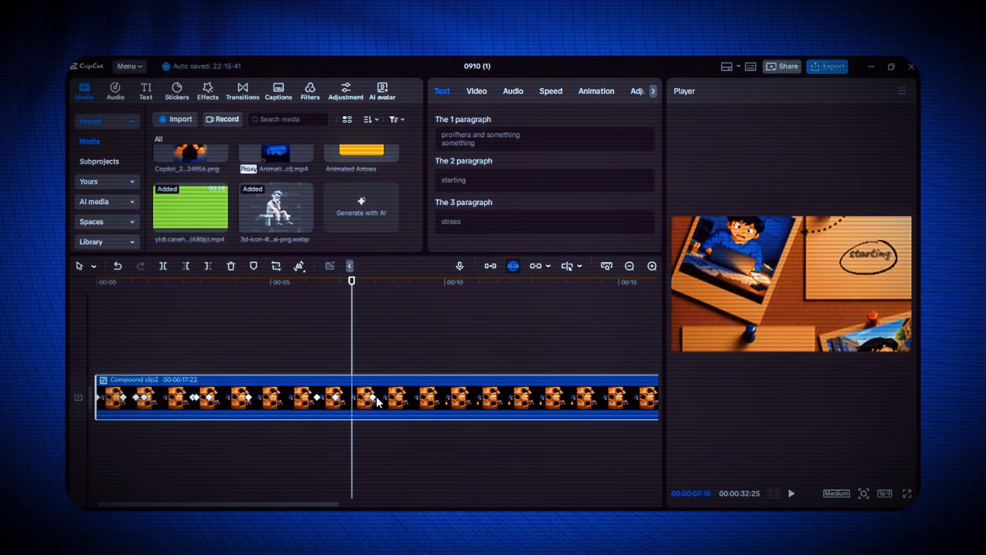
key("space")
left_click(333, 370)
key("space")
key("space")
key("space")
left_click(364, 396)
left_click(335, 368)
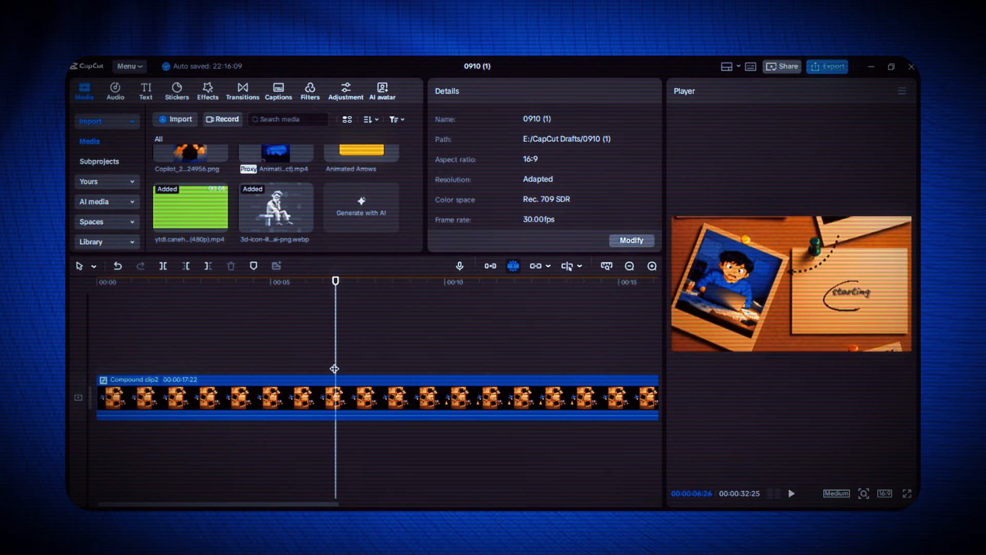
key("space")
key("space")
Delay the lower-left note keyframe to about 9 seconds and ease the last Y position segment with a preset curve
left_click(368, 395)
key("alt+k")
left_click(368, 398)
left_click(637, 371)
left_click(818, 467)
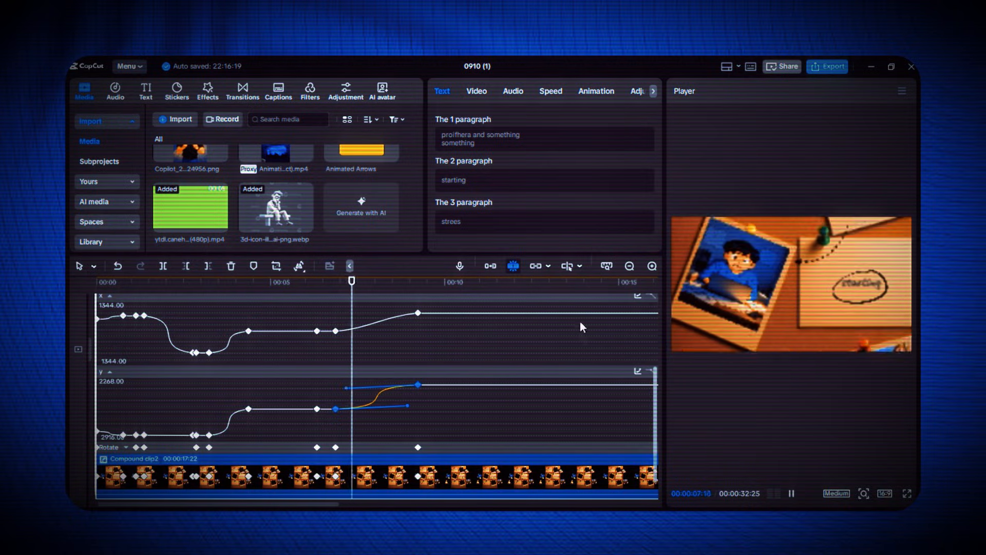
Apply the Circular Ease preset curve to the last X position segment and collapse the position graphs
left_click(378, 322)
left_click(638, 296)
left_click(720, 459)
left_click(109, 296)
left_click(109, 370)
Apply the Circular Ease preset curve to the last scale segment and replay the scene from the start
left_click(378, 371)
left_click(638, 346)
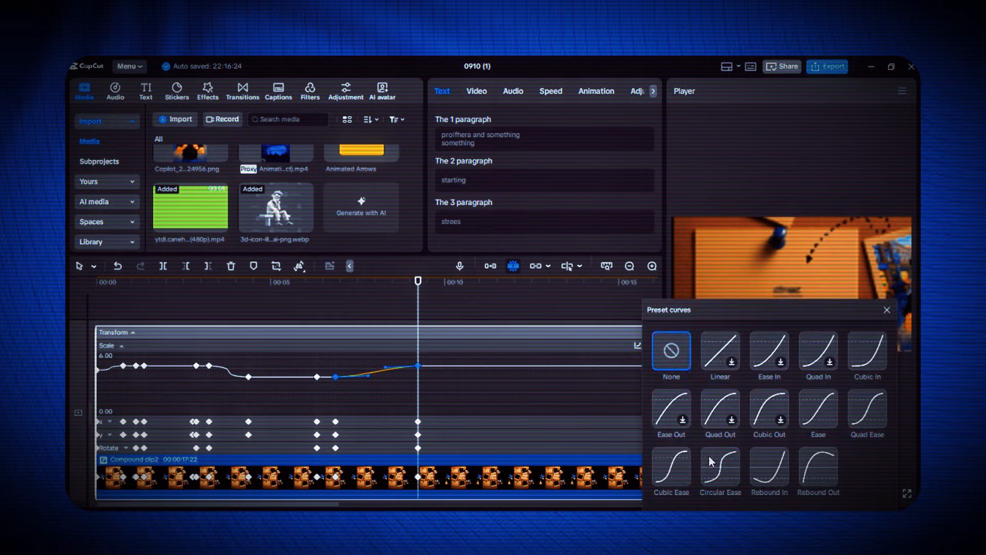
left_click(716, 459)
left_click(497, 348)
left_click(107, 345)
key("space")
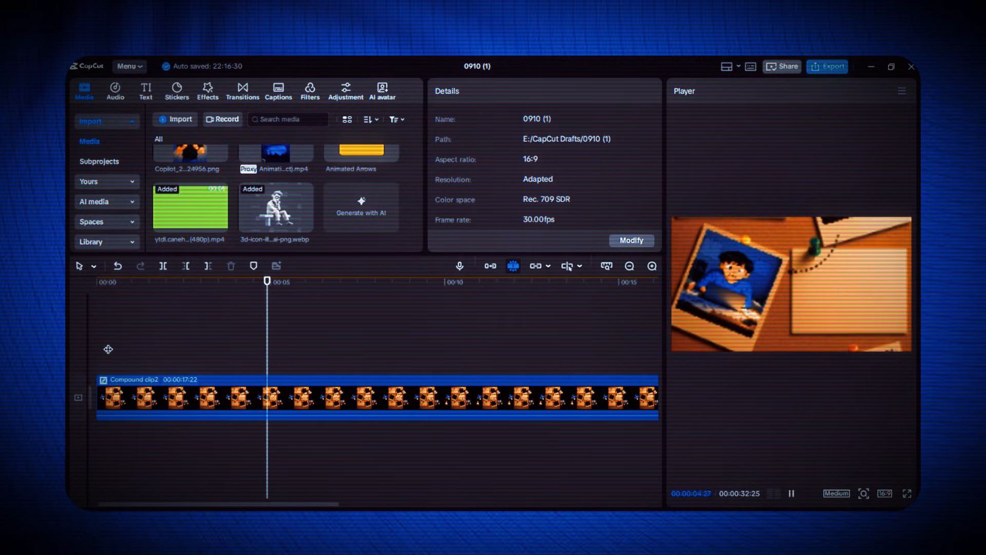
Hold the lower-left note framing with keyframes, and shift the framing at 00:00:11:23 to the lower-right photo at X -995, Y 1959
left_click(497, 402)
left_click(506, 301)
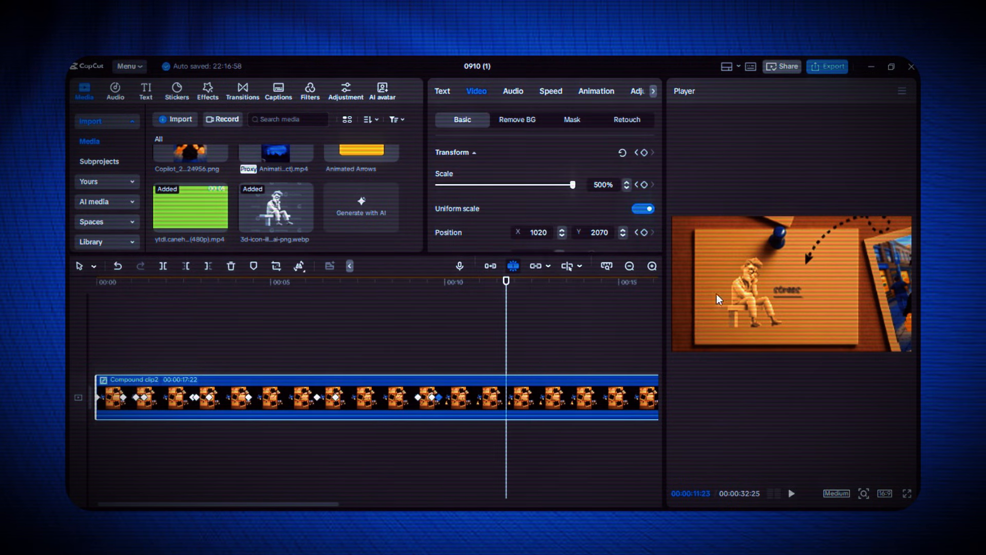
left_click_drag(643, 314, 655, 314)
Apply the Circular Ease preset curve to the X position segment ending at 00:00:11:23 and preview the move
key("alt+k")
left_click(109, 391)
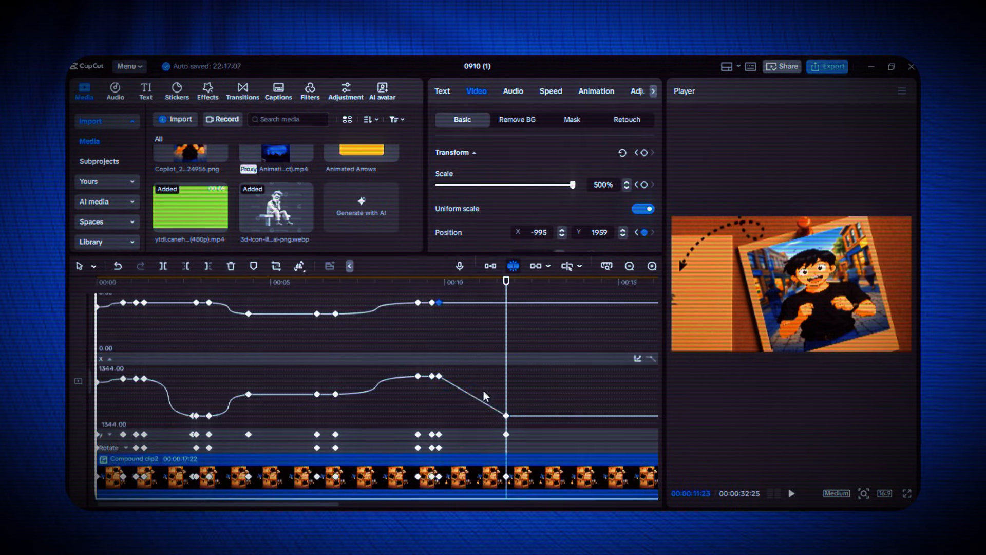
left_click(482, 400)
left_click(638, 359)
left_click(721, 466)
left_click(437, 282)
key("space")
Apply the Circular Ease preset curve to the Y position segment ending at 00:00:11:23 and replay the move
left_click(109, 435)
left_click(475, 385)
left_click(639, 376)
left_click(720, 465)
left_click(442, 282)
key("space")
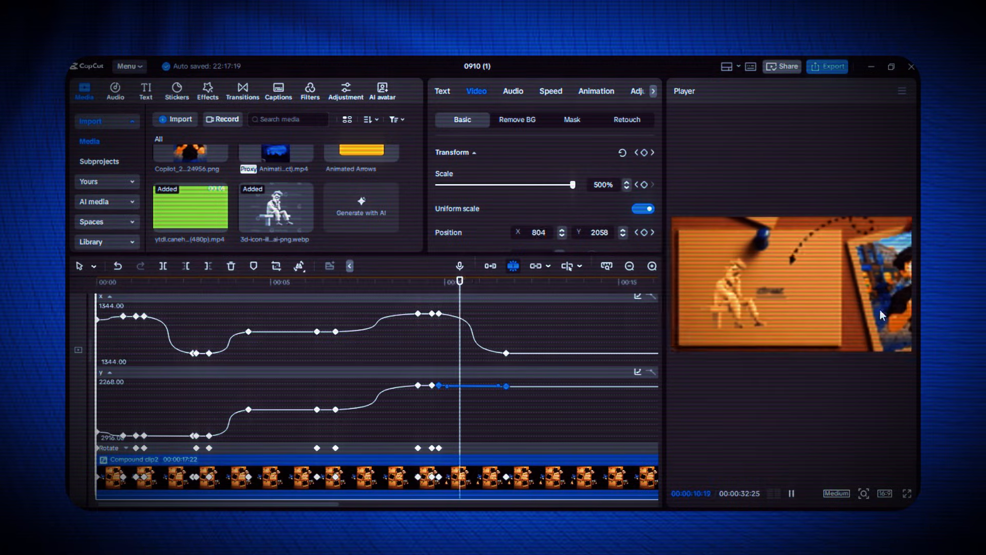
left_click(388, 349)
key("space")
Browse the In animations for the seated 3D icon inside the compound clip and preview the pinboard scene
double_click(359, 398)
left_click(239, 370)
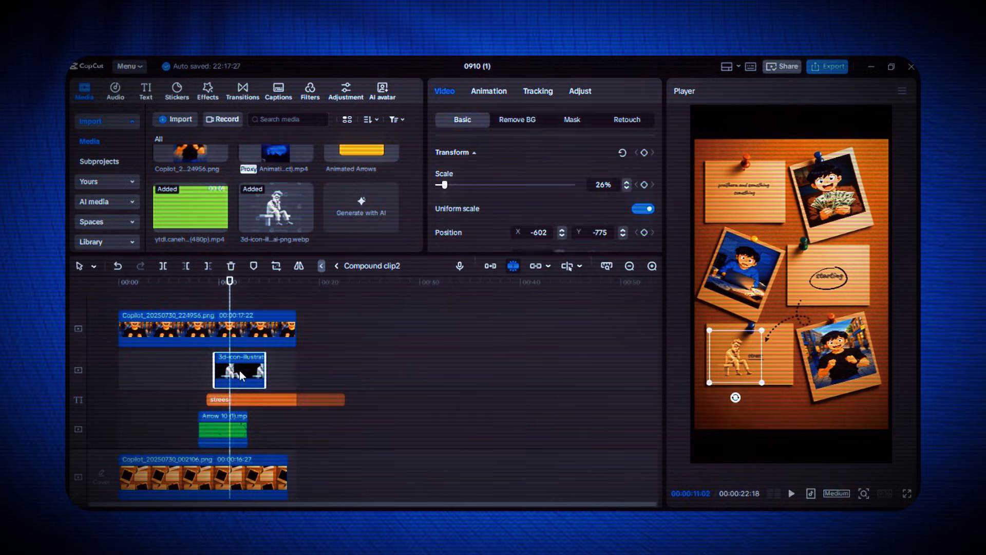
left_click(489, 90)
scroll(543, 205, "down", 5)
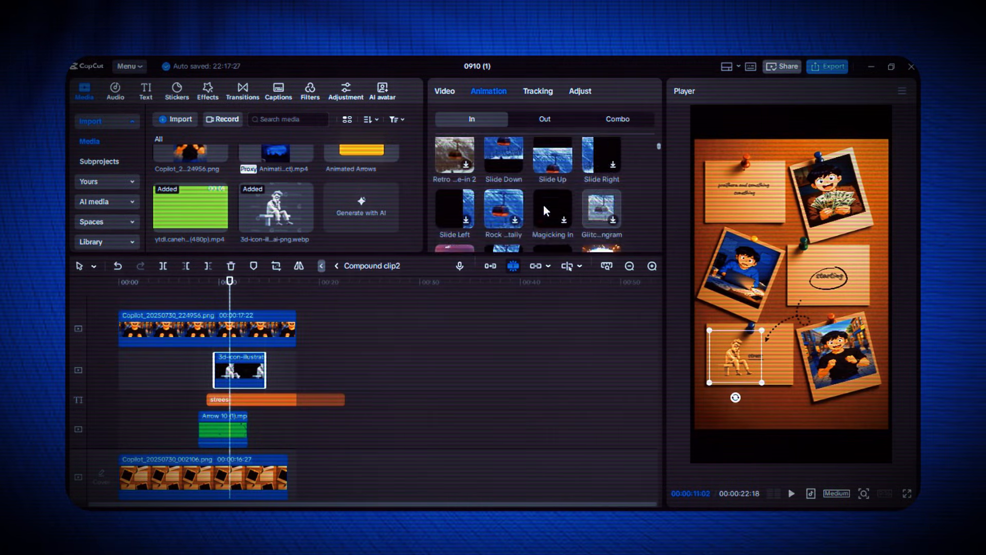
scroll(529, 196, "down", 8)
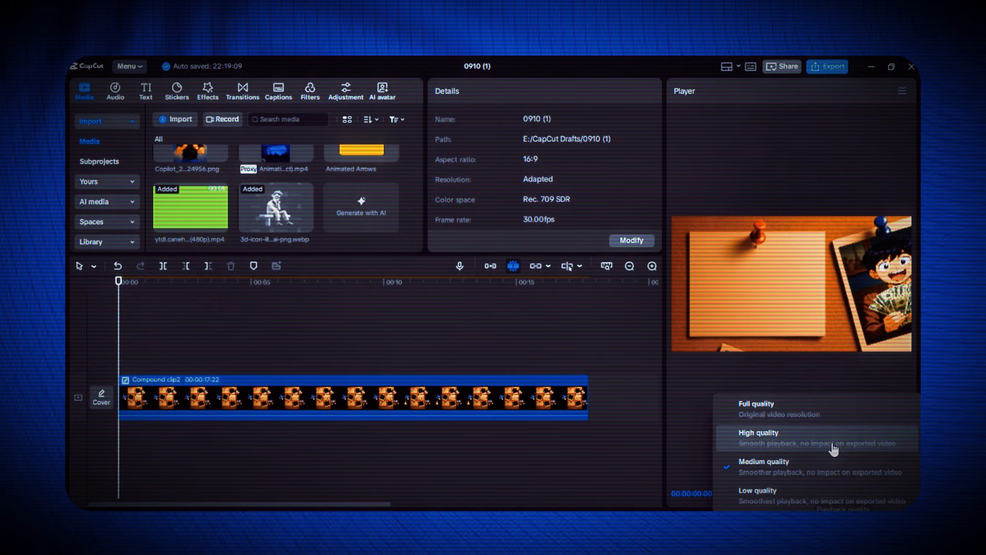
left_click(748, 403)
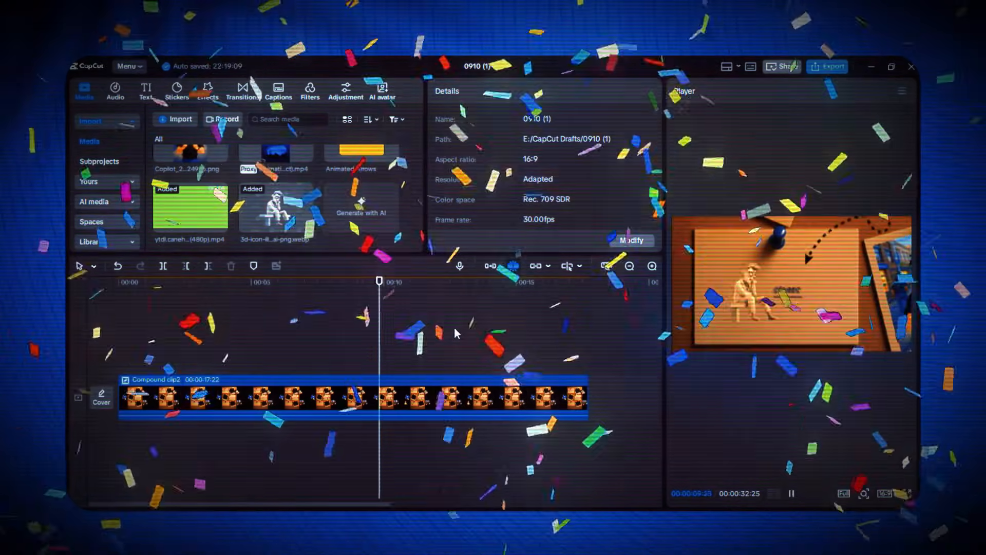
key("space")
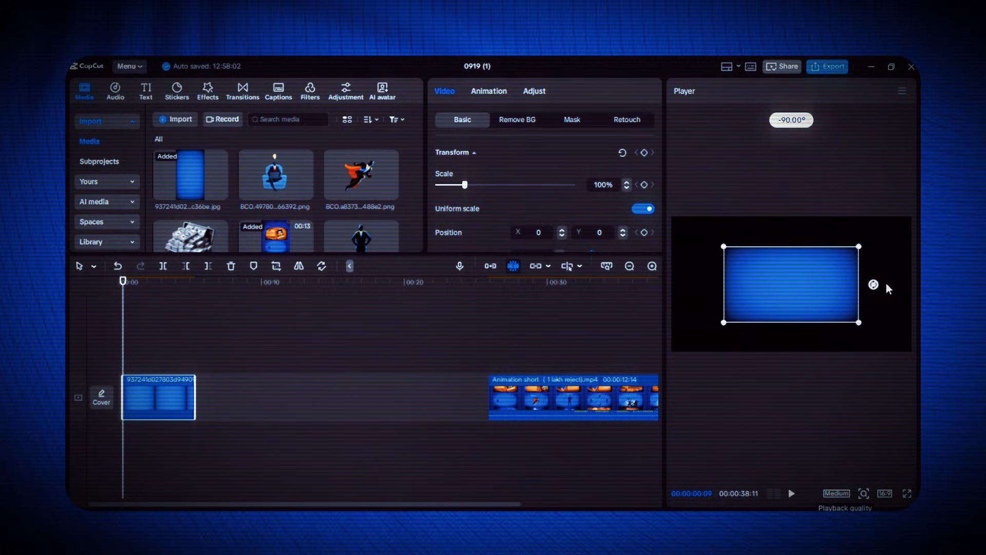
In project 0919 (1), add the seated-man image above the blue background and extend the background to 00:00:13:04 from the timeline start
left_click(157, 316)
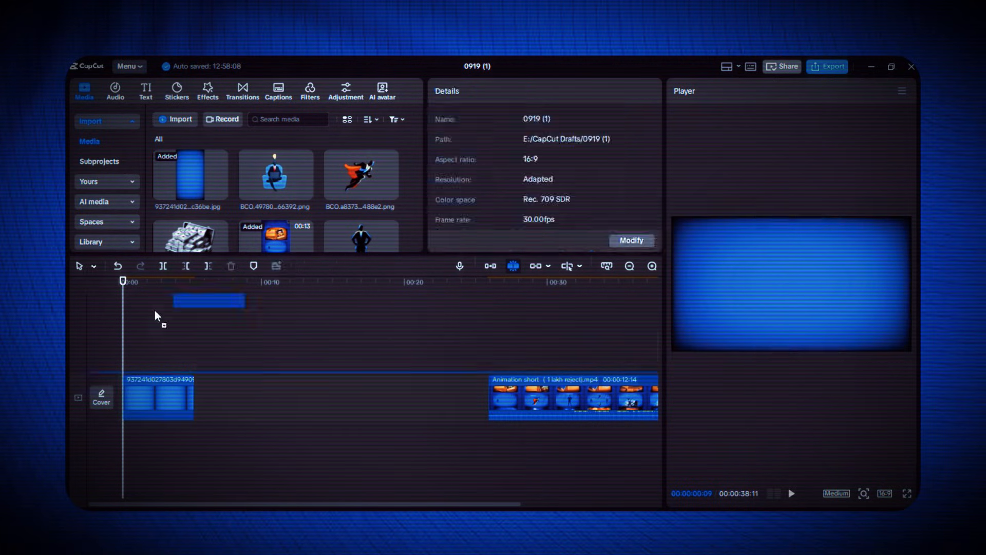
left_click_drag(157, 316, 129, 353)
left_click(181, 394)
left_click_drag(194, 398, 306, 398)
left_click_drag(123, 398, 119, 398)
Extend the seated-man clip to the background's length, scale it to 45% and place it at the left of the frame
left_click(138, 364)
left_click_drag(190, 352, 307, 352)
left_click_drag(837, 217, 812, 254)
left_click_drag(797, 292, 719, 297)
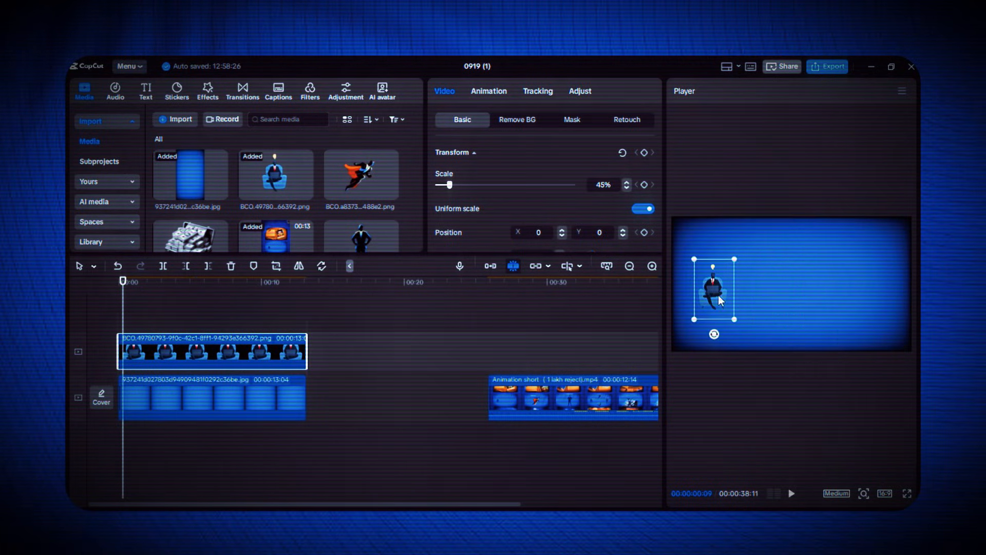
Add the flying caped-figure image on a new track, scale it down and extend it to the background's length
left_click_drag(361, 176, 126, 318)
left_click_drag(837, 218, 816, 251)
left_click_drag(191, 345, 306, 345)
Add Confident.png on a new track, scale it down and place it at the right of the frame
scroll(349, 221, "down", 1)
left_click_drag(361, 187, 119, 314)
left_click_drag(792, 286, 858, 286)
left_click_drag(898, 218, 888, 259)
left_click_drag(870, 284, 881, 284)
Fine-tune the placement of the three figures and extend the Confident.png clip to 00:00:13:04
left_click_drag(714, 290, 713, 295)
left_click_drag(880, 284, 881, 292)
left_click(802, 250)
left_click_drag(820, 275, 822, 281)
left_click(189, 341)
left_click_drag(189, 341, 306, 341)
Add a default text clip spanning the background's length and set its text to "editior"
left_click(176, 91)
left_click(146, 93)
left_click_drag(180, 139, 307, 408)
double_click(792, 284)
type("editio")
scroll(534, 205, "down", 2)
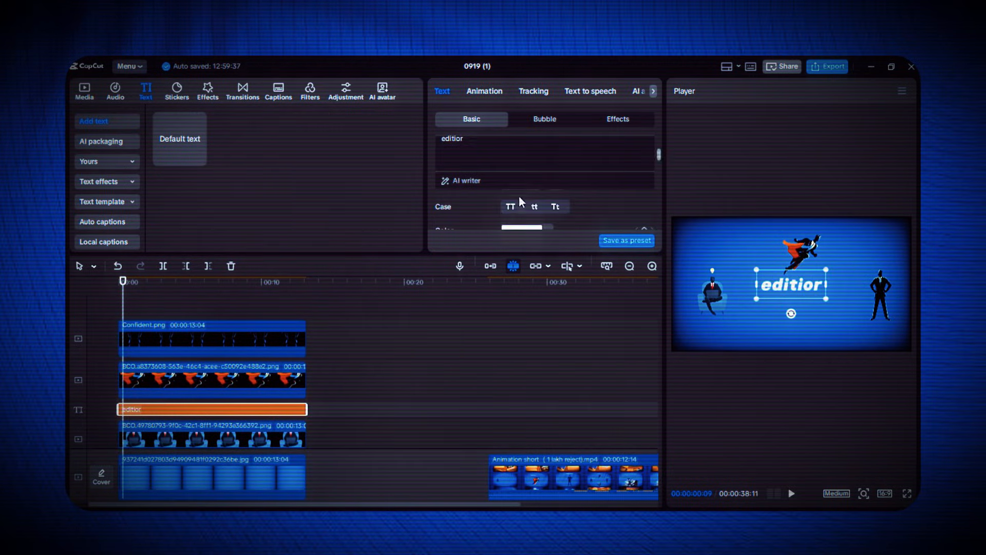
Make the title uppercase, turn on its shadow, shrink it and place it beside the seated man's head
left_click(512, 206)
scroll(498, 211, "down", 8)
left_click_drag(496, 254, 496, 310)
scroll(496, 261, "down", 4)
left_click(440, 242)
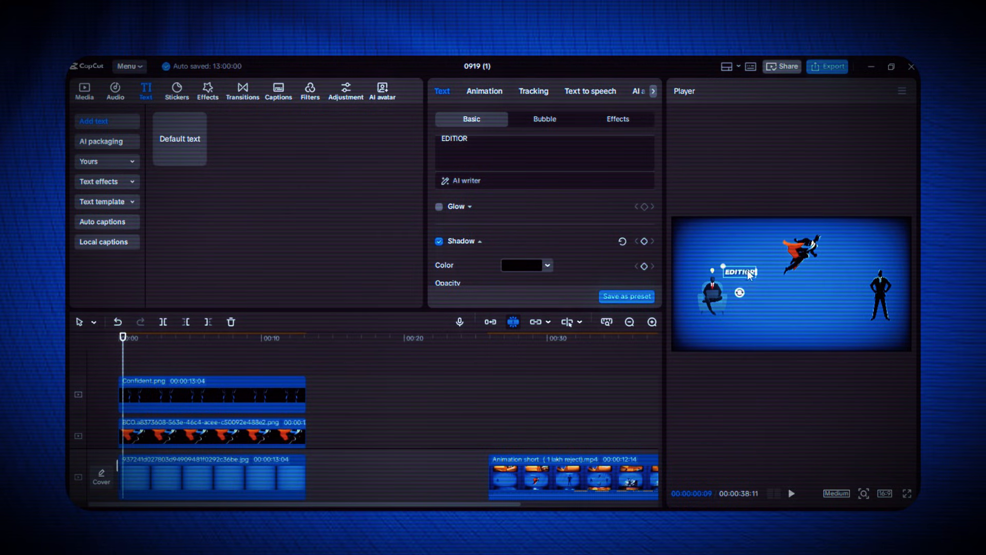
left_click_drag(748, 270, 742, 272)
scroll(166, 369, "down", 3)
Duplicate the title into uppercase "designer" and "freelancer" captions placed above the caped and standing figures
key("ctrl+c")
key("ctrl+v")
left_click_drag(149, 411, 138, 365)
left_click_drag(741, 274, 796, 231)
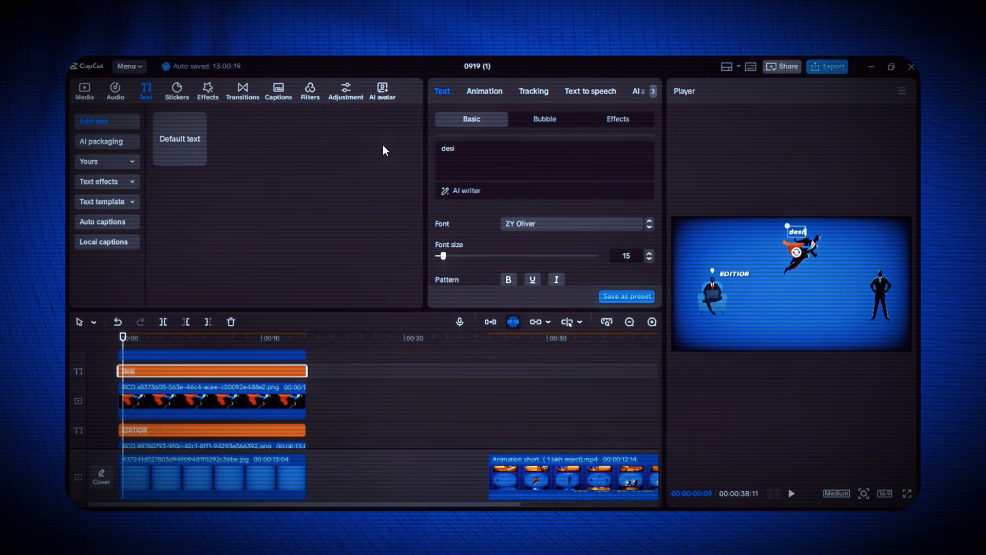
type("gner")
scroll(510, 279, "down", 1)
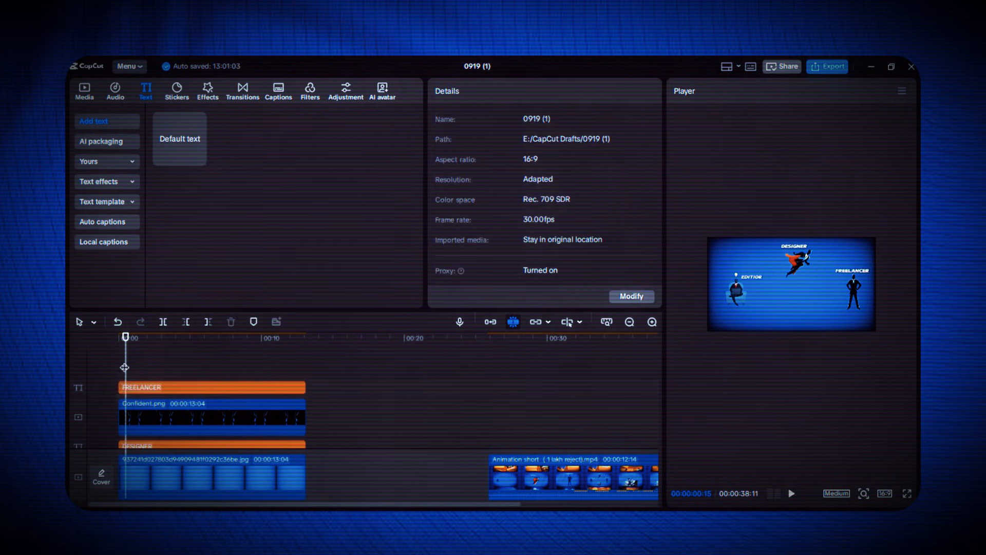
scroll(194, 410, "up", 2)
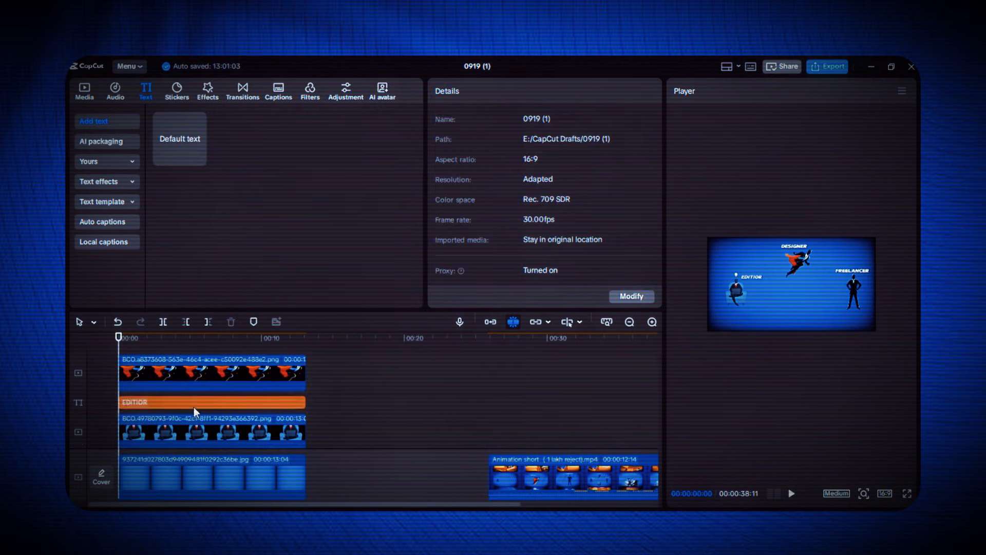
Keyframe the compound clip at 00:00:00:23 to 215% scale, X 1845, Y 108, and give its opening scale segment the Circular Ease curve
left_click(193, 401)
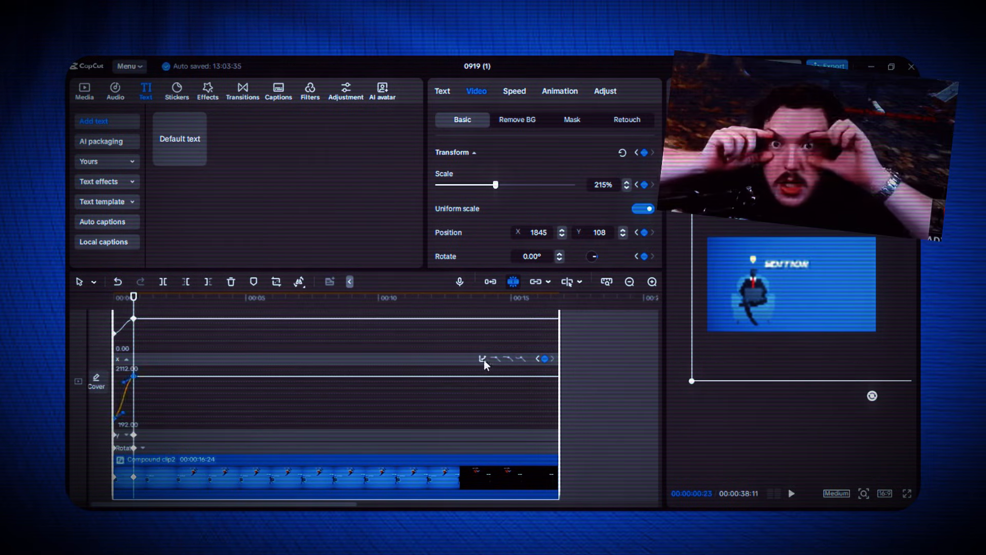
left_click(482, 359)
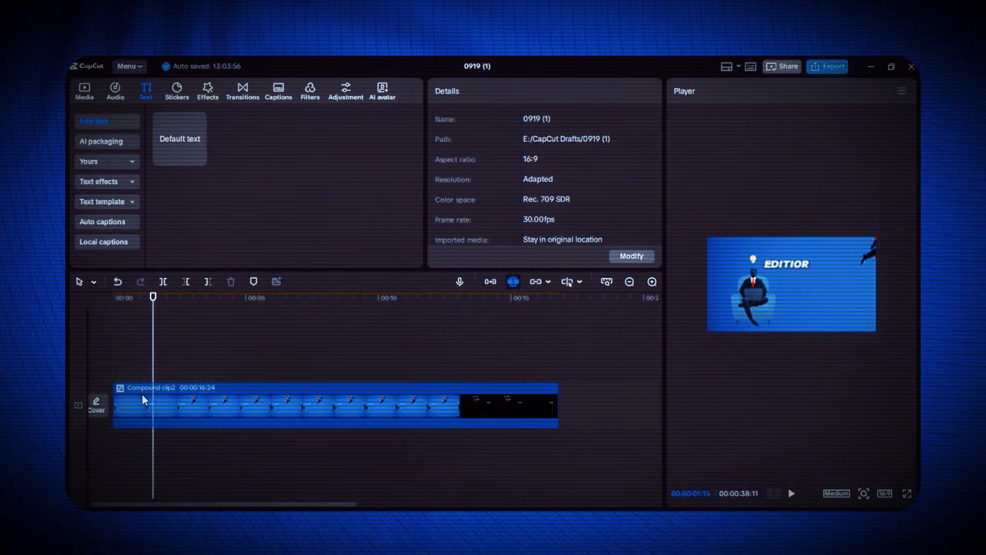
left_click(142, 398)
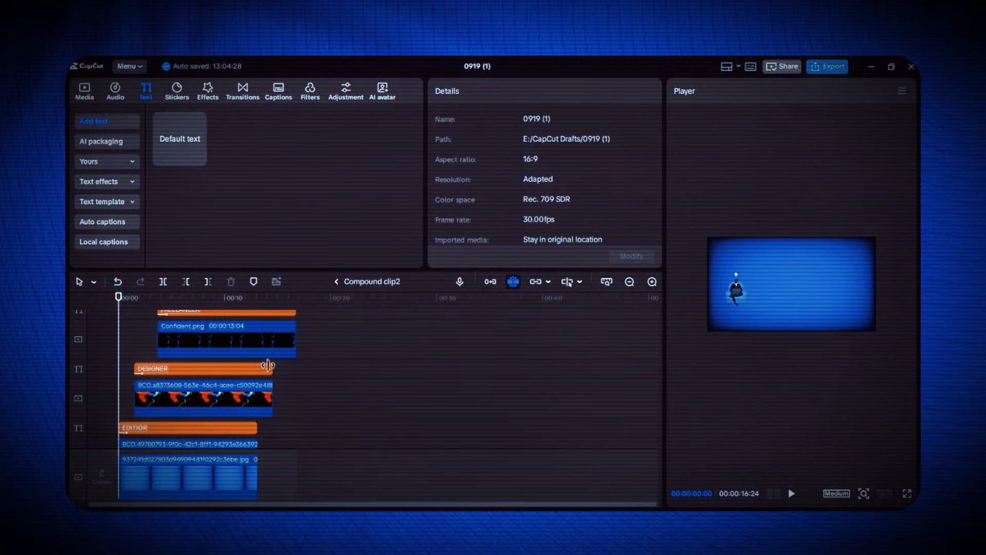
Open the animation settings of the caped figure's clip inside the compound clip
left_click(221, 401)
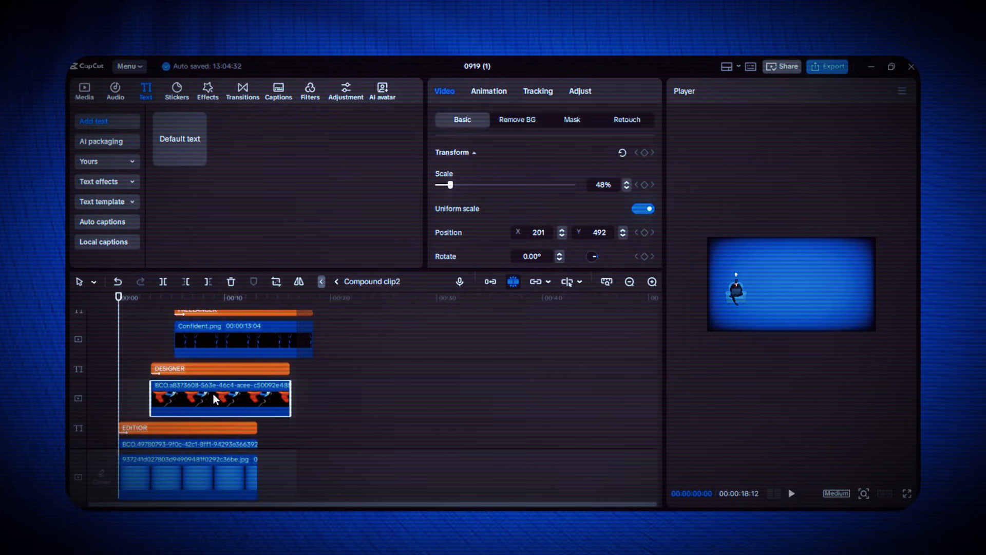
left_click(489, 91)
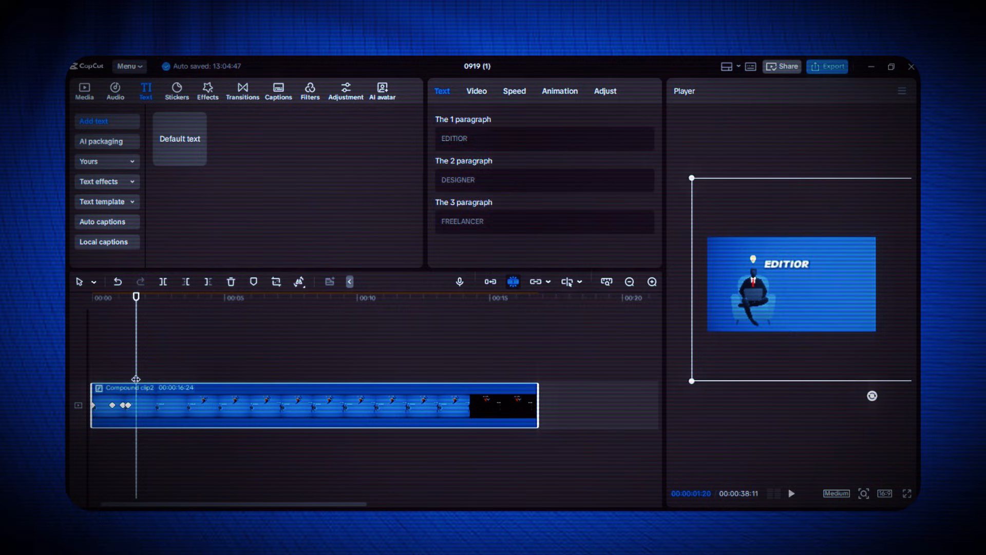
Hold the compound clip's framing on the DESIGNER figure with keyframes at 00:00:03:20 and about 4 seconds
left_click(476, 91)
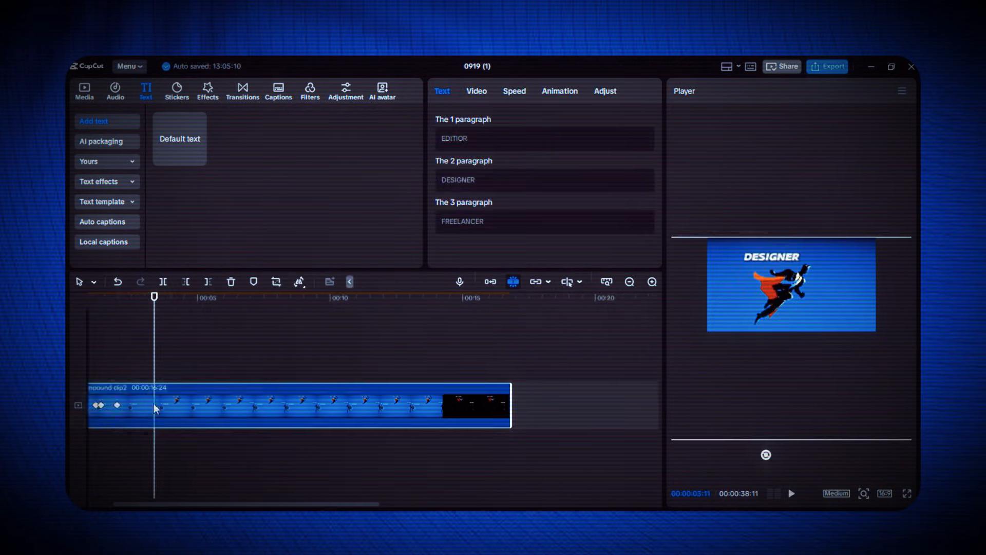
left_click(214, 406)
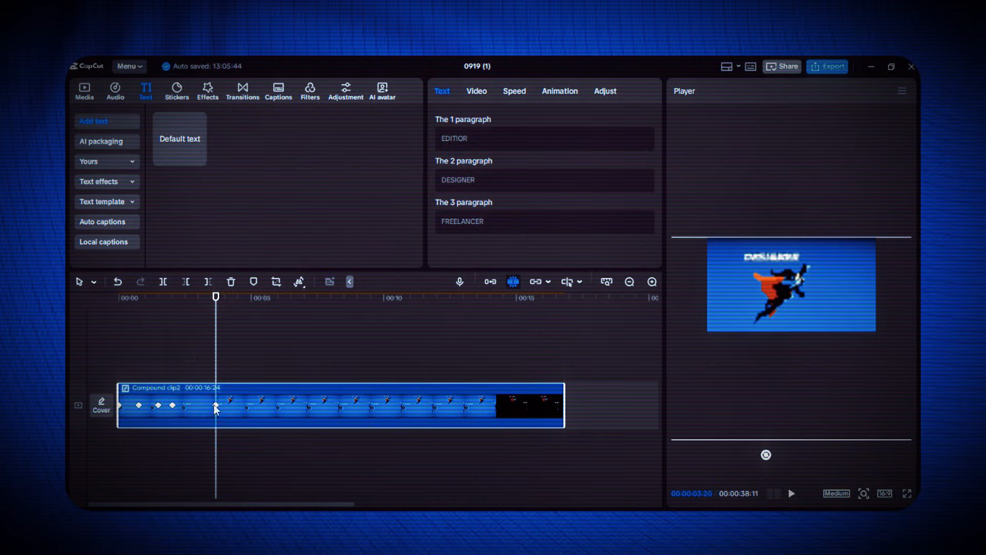
left_click(225, 411)
Keyframe the compound clip at 00:00:04:23 to frame the FREELANCER figure at 246% scale, position X -2459, Y 0
left_click(252, 351)
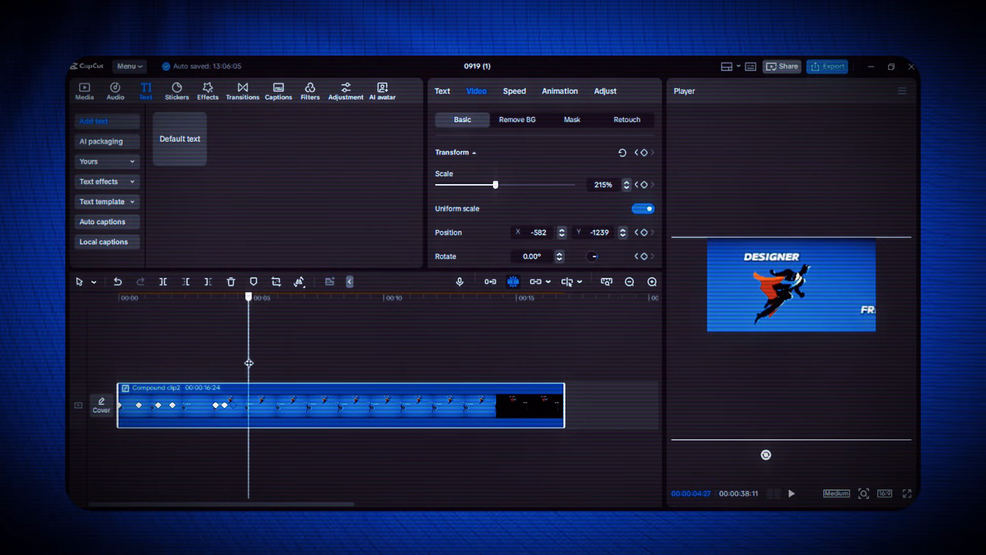
left_click_drag(249, 362, 221, 408)
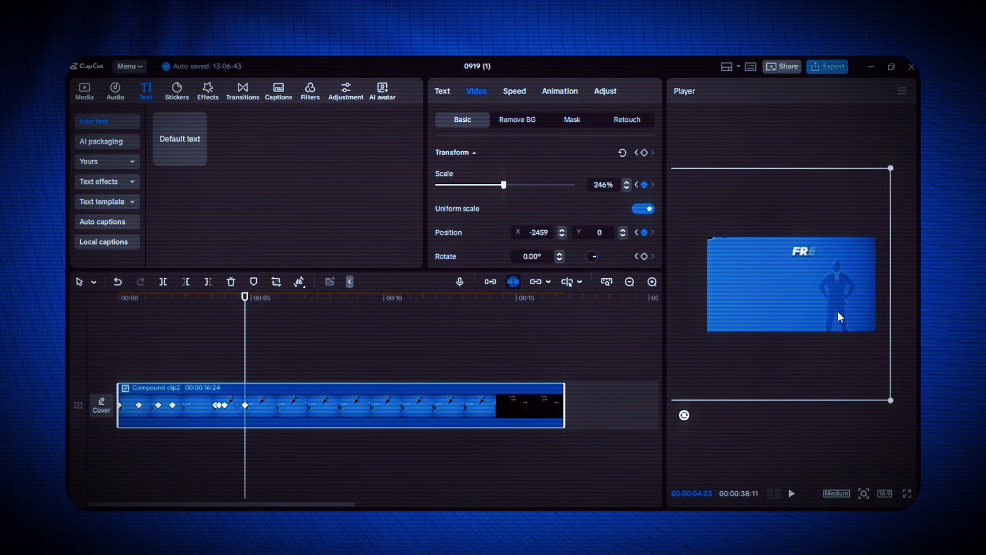
left_click(227, 379)
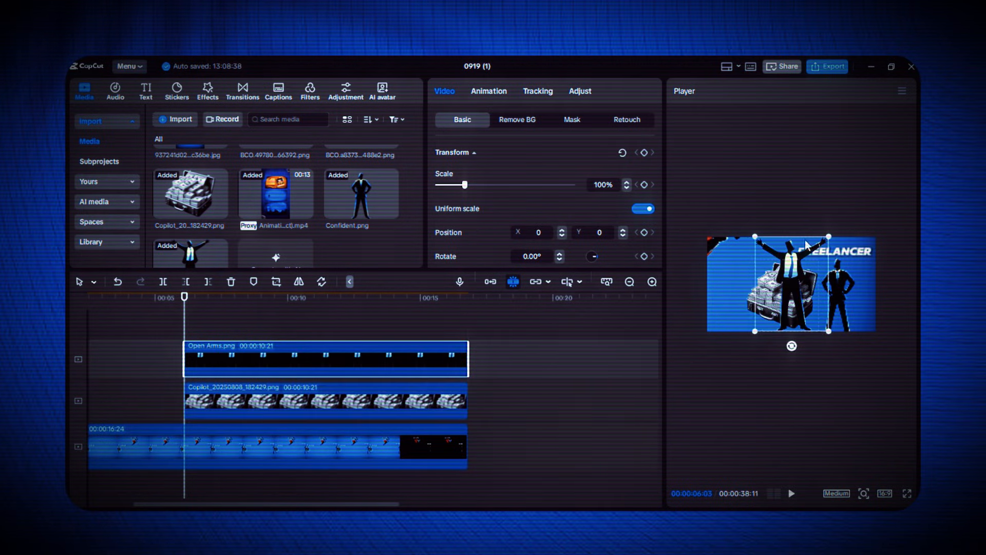
Scale Open Arms.png to 26%, stand it on the cash suitcase, and combine it with the suitcase image into a compound clip
scroll(792, 289, "up", 10)
left_click_drag(823, 206, 815, 217)
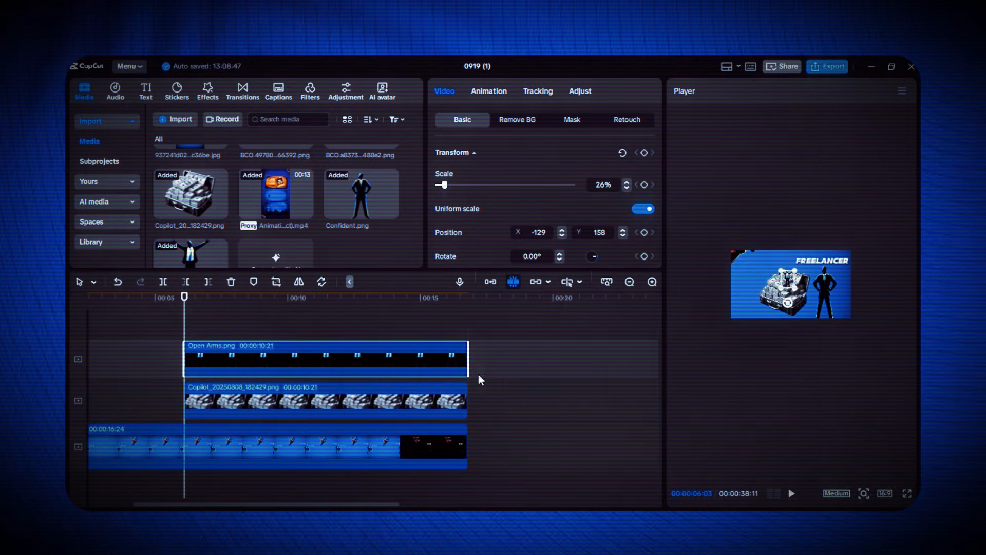
left_click(455, 404, "shift")
key("alt+g")
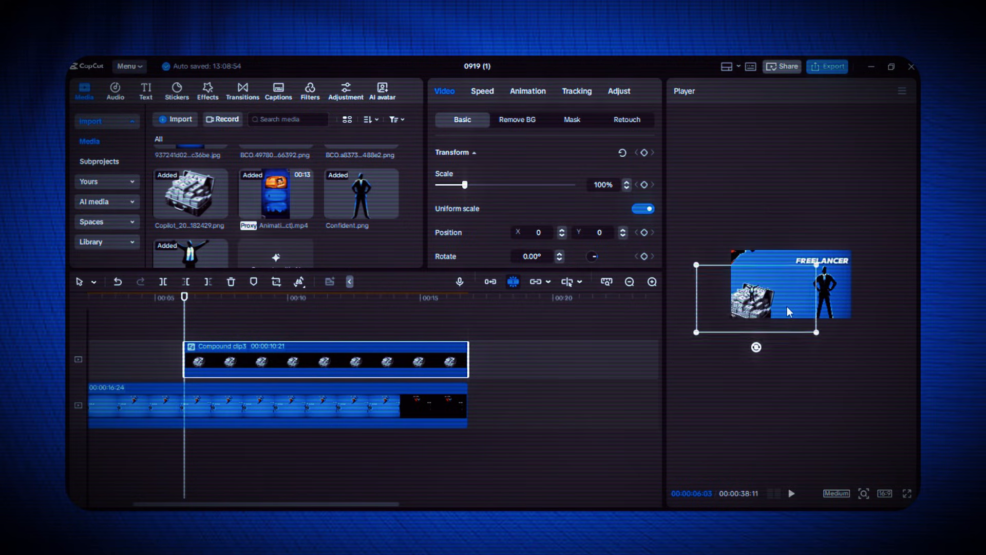
Apply the Slide Up entrance animation to the cash suitcase compound clip
left_click(534, 94)
scroll(516, 191, "down", 2)
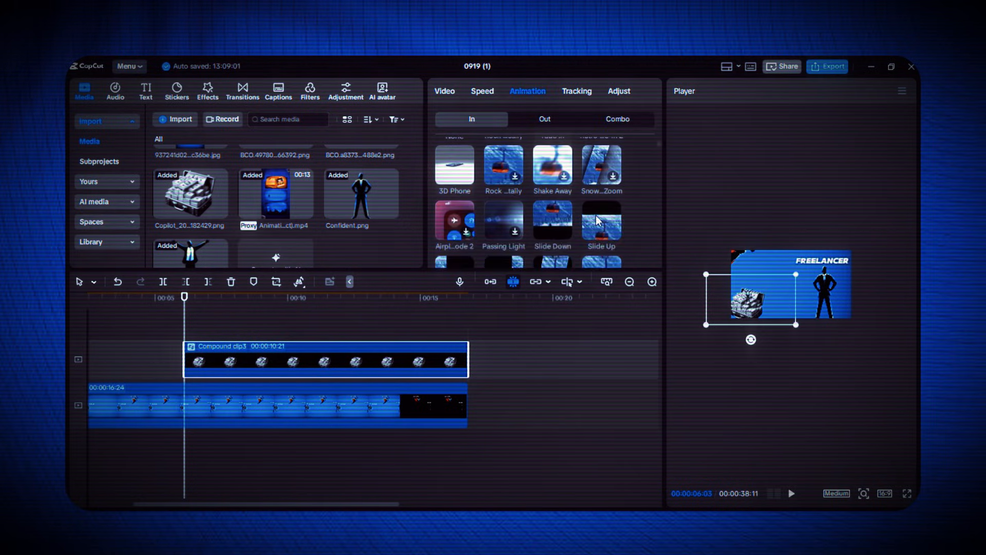
left_click(601, 220)
Scale the suitcase compound clip to 58%, position it at X 191, Y -452, and start it at about 6.5 seconds
left_click(838, 273)
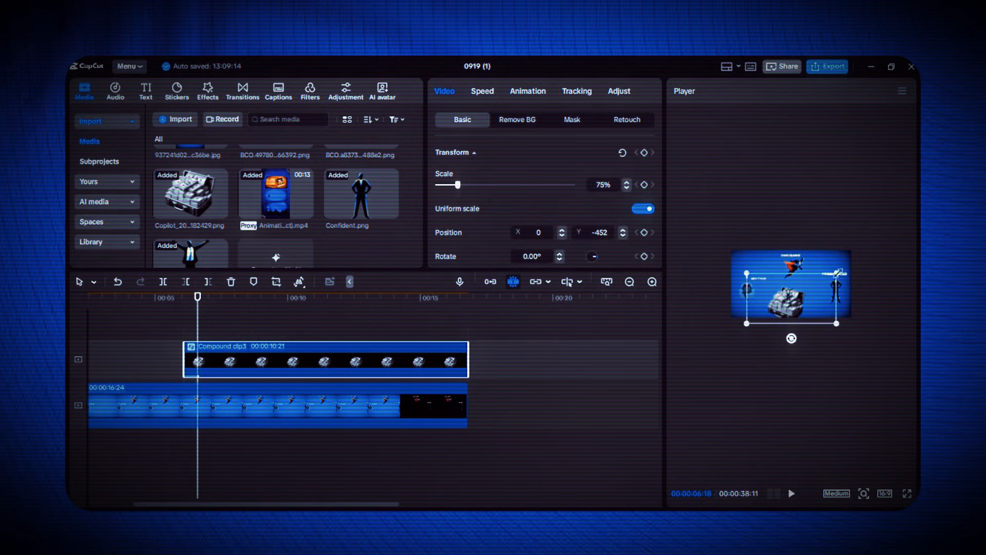
left_click(168, 365)
mouse_move(223, 374)
left_mouse_down()
mouse_move(249, 374)
mouse_move(232, 356)
left_mouse_up()
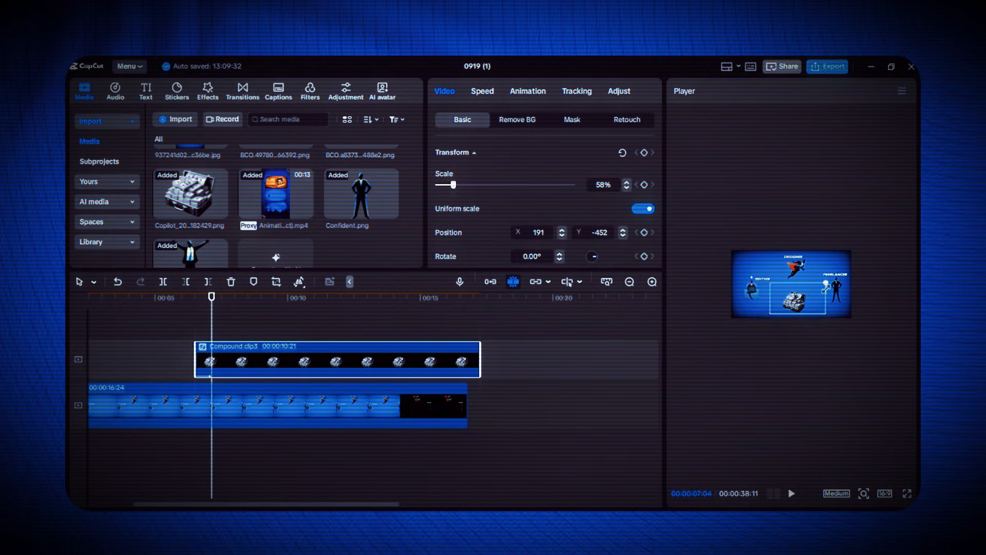
Adjust the suitcase clip's entrance animation and play the result
left_click(532, 89)
left_click(187, 339)
key("space")
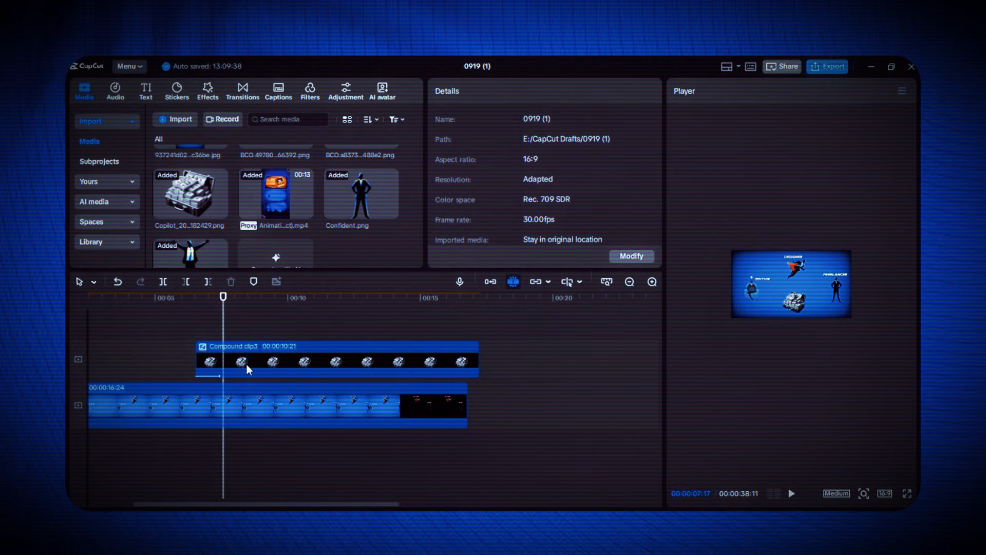
Inside the suitcase compound clip, keyframe Open Arms.png to 45% scale at 00:00:02:28 and apply a preset easing curve to its scale
double_click(247, 368)
left_click(170, 374)
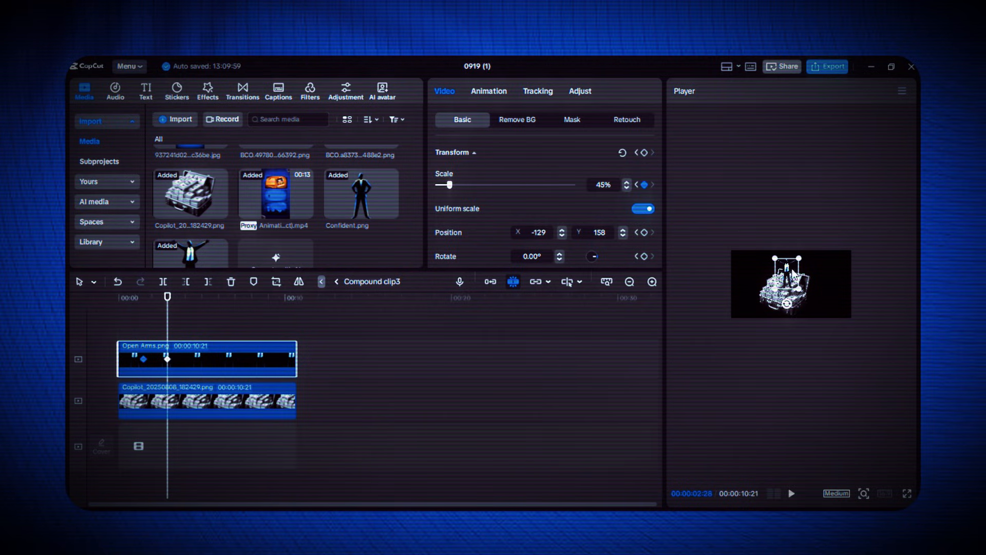
key("alt+k")
left_click(145, 324)
left_click(154, 335)
left_click(220, 317)
left_click(345, 470)
left_click(469, 311)
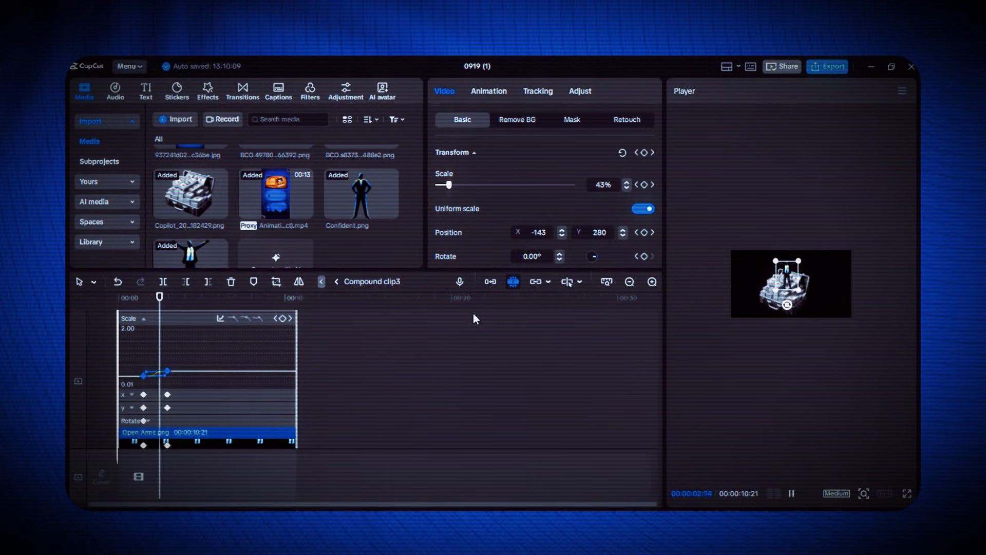
Apply the Circular Ease curve to Open Arms.png's X and Y position keyframes and return to the main timeline
left_click(131, 394)
left_click(155, 389)
left_click(220, 332)
left_click(305, 466)
left_click(470, 311)
left_click(132, 407)
left_click(155, 380)
left_click(221, 345)
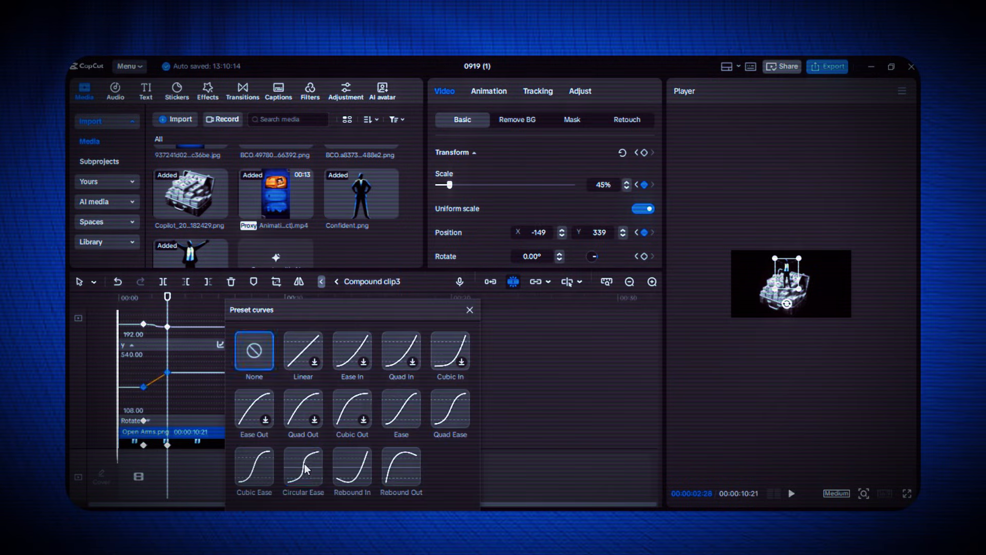
left_click(304, 467)
left_click(470, 311)
left_click(338, 282)
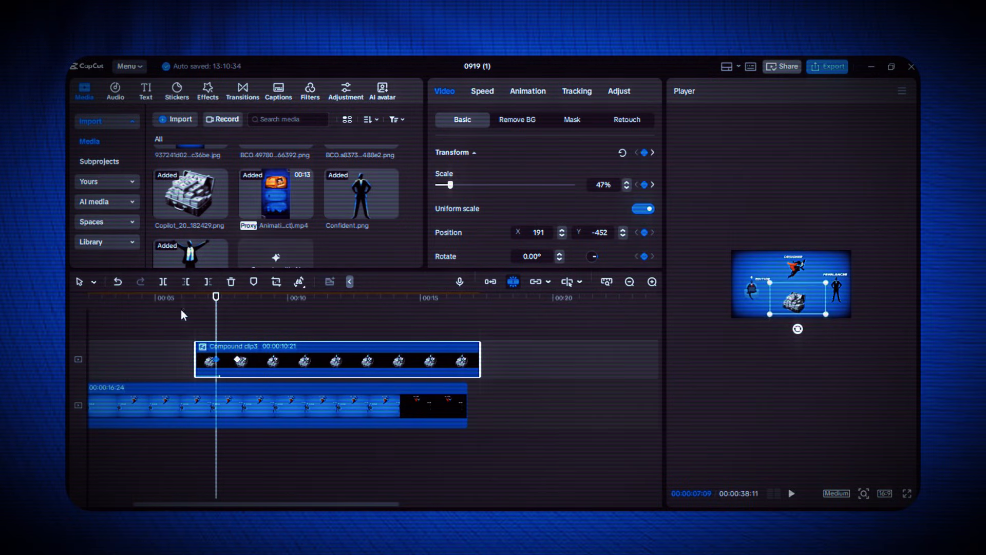
Combine all scene clips into one compound clip and keyframe it to 219% scale, X -176, Y 938 at about 9 seconds, framing the suitcase
left_click_drag(501, 446, 367, 314)
key("alt+g")
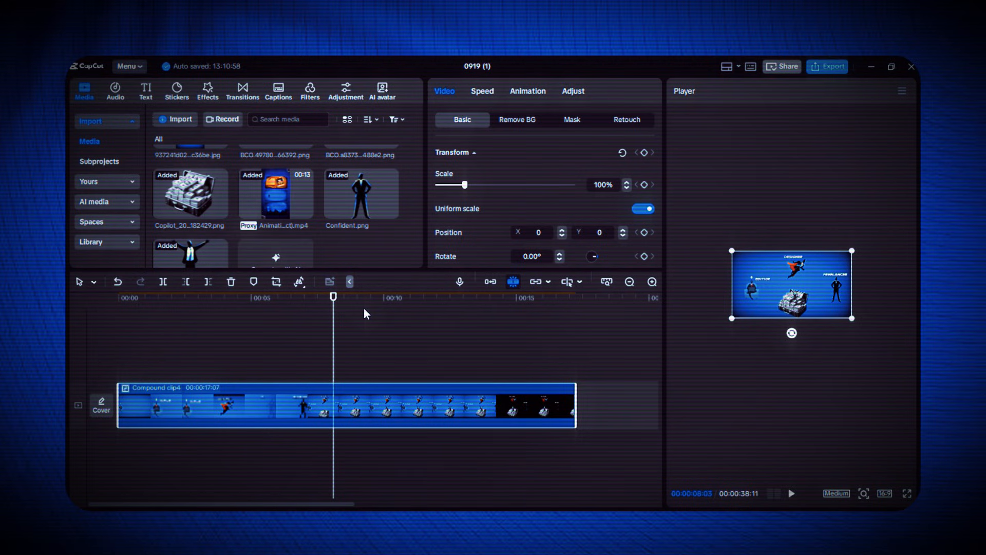
left_click(644, 152)
key("Right")
key("Right")
key("Right")
key("Right")
key("Right")
key("Right")
key("Right")
key("Right")
key("Right")
key("Right")
key("Right")
key("Right")
key("Right")
key("Right")
key("Right")
key("Right")
key("Right")
key("Right")
key("Right")
key("Right")
left_click_drag(850, 319, 898, 201)
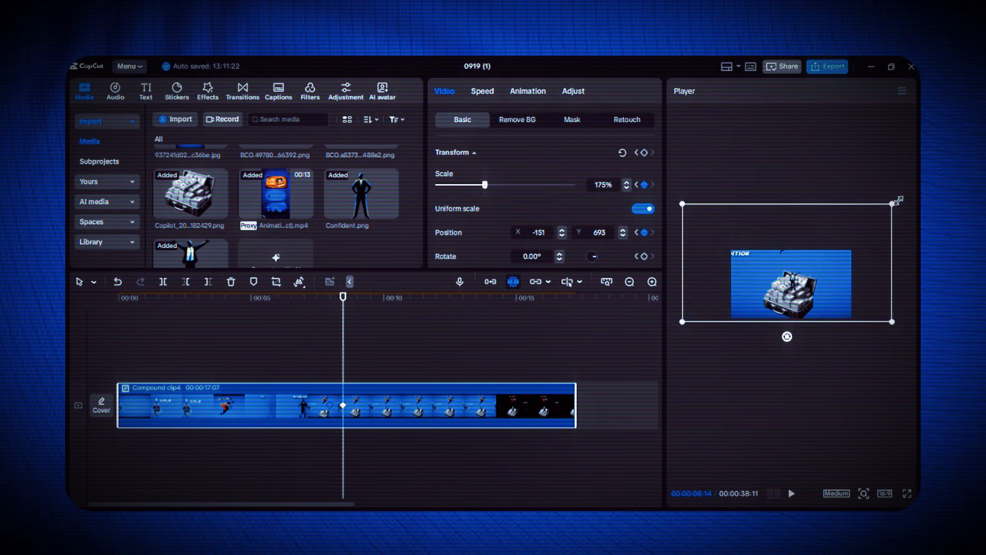
left_click(358, 361)
left_click(365, 406)
Smooth the combined clip's zoom by applying an easing curve to its scale, X and Y position keyframes
key("alt+k")
left_click(346, 359)
left_click(537, 313)
left_click(132, 390)
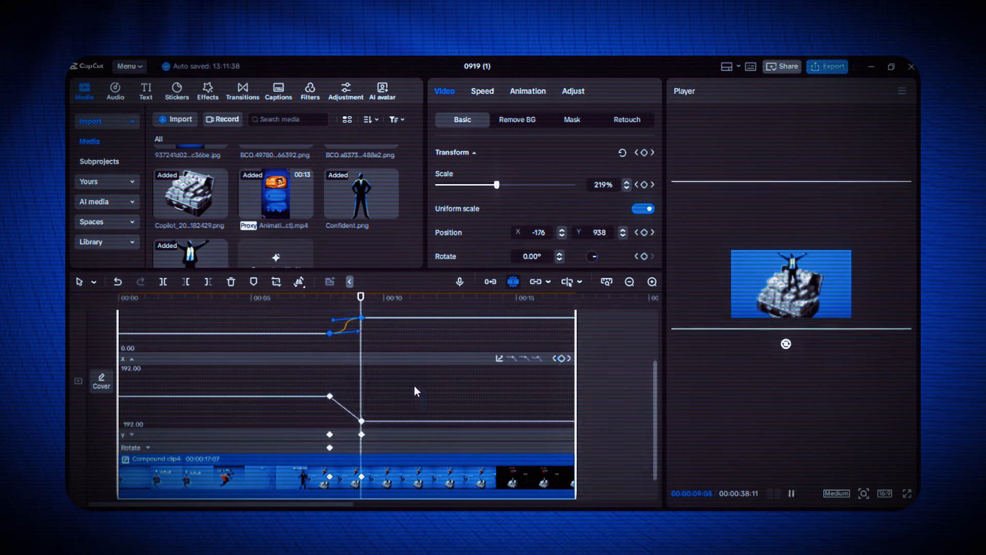
left_click(346, 409)
left_click(538, 358)
left_click(132, 435)
left_click(345, 407)
left_click(537, 372)
left_click(132, 372)
key("alt+k")
Play back the suitcase zoom, enlarge the preview picture, and play the scene from the start
left_click(288, 344)
key("space")
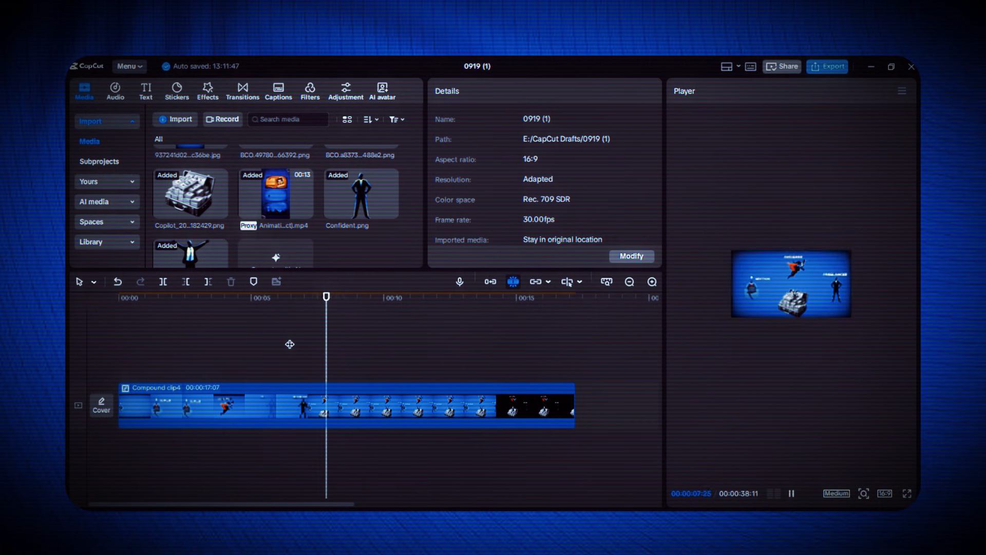
key("space")
left_click(119, 361)
left_click(865, 493)
left_click_drag(830, 474, 840, 473)
key("space")
Set the preview quality to Full and play the finished scene from the beginning
key("space")
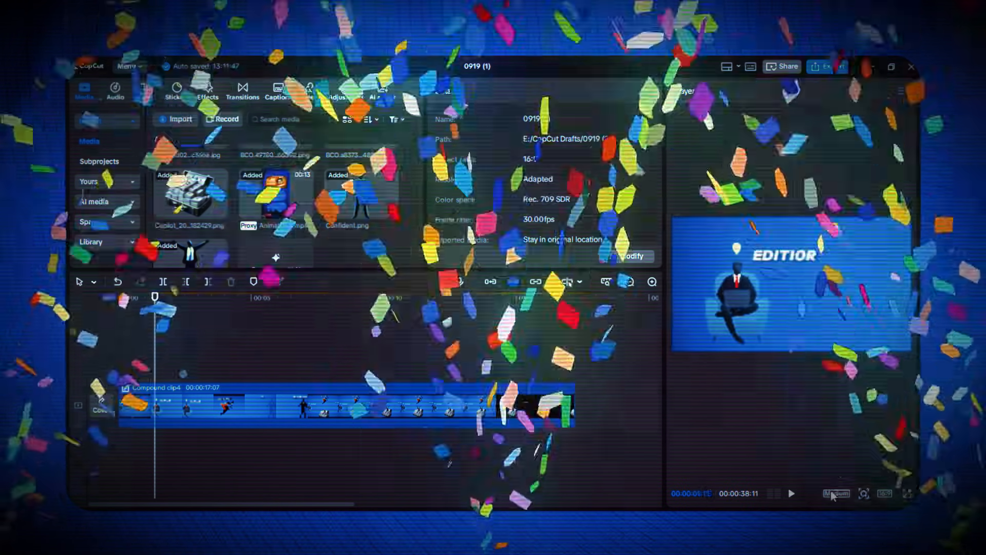
left_click(835, 493)
left_click(836, 440)
left_click(106, 357)
key("space")
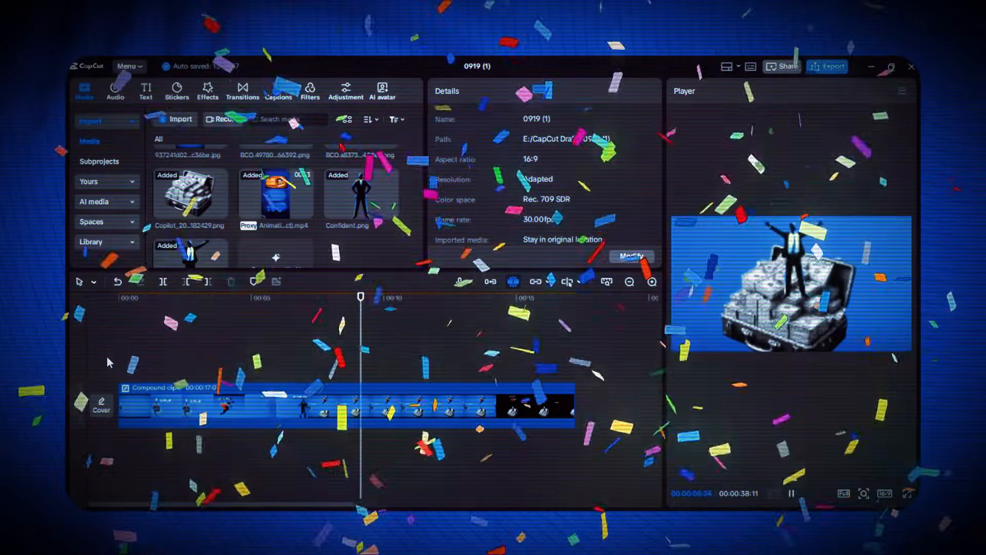
key("space")
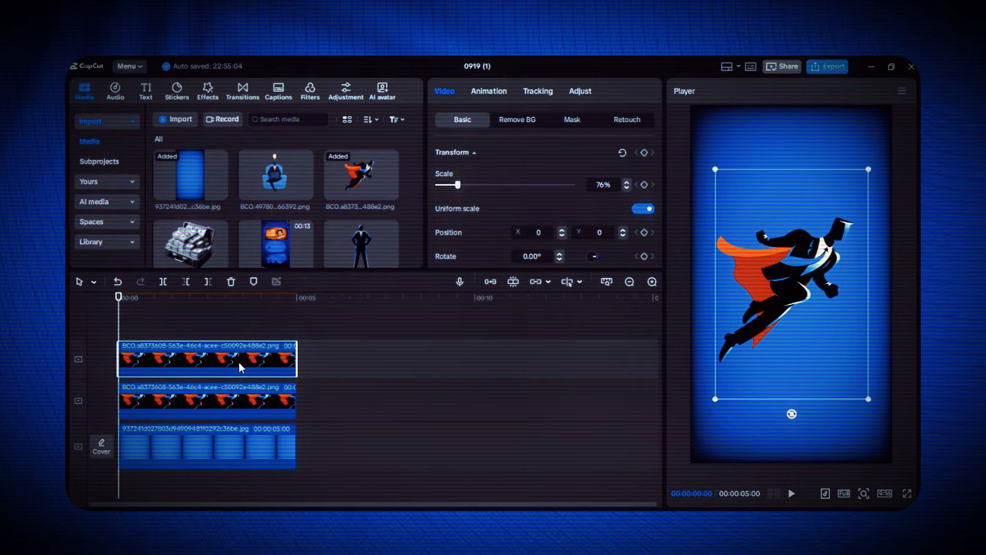
Darken the lower copy of the caped figure by setting its exposure and contrast to -50
left_click(221, 401)
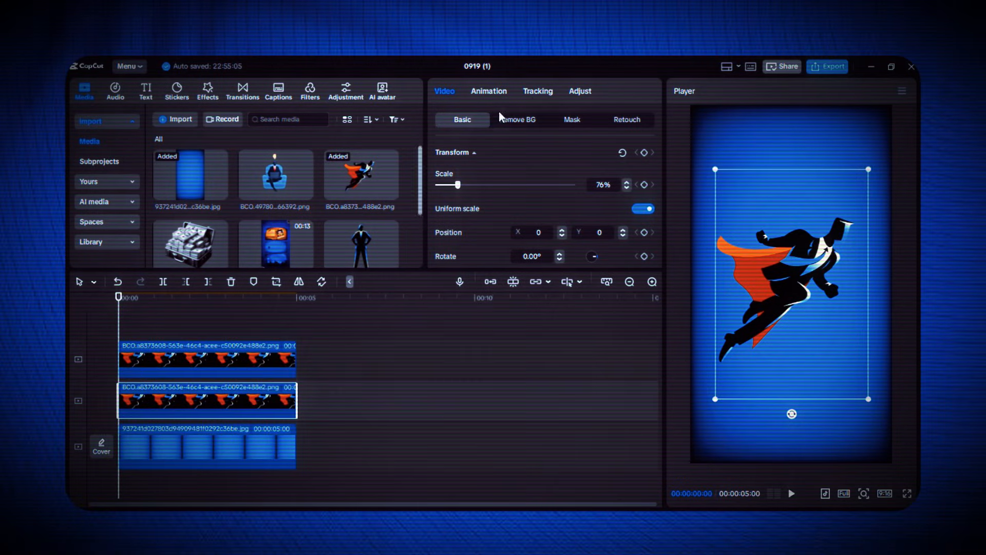
left_click(580, 91)
scroll(468, 160, "down", 3)
left_click_drag(505, 169, 433, 172)
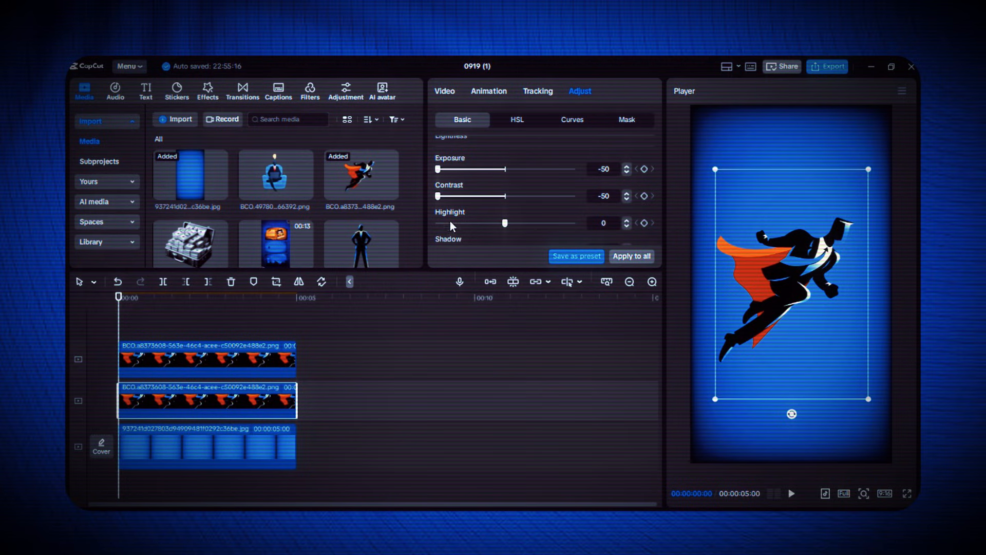
scroll(585, 222, "down", 1)
left_click(445, 91)
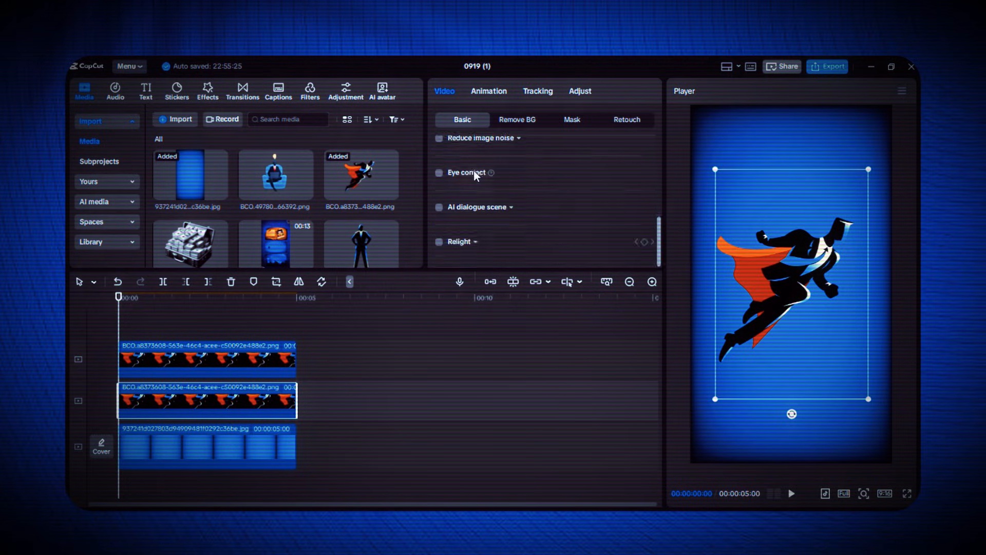
scroll(544, 247, "up", 3)
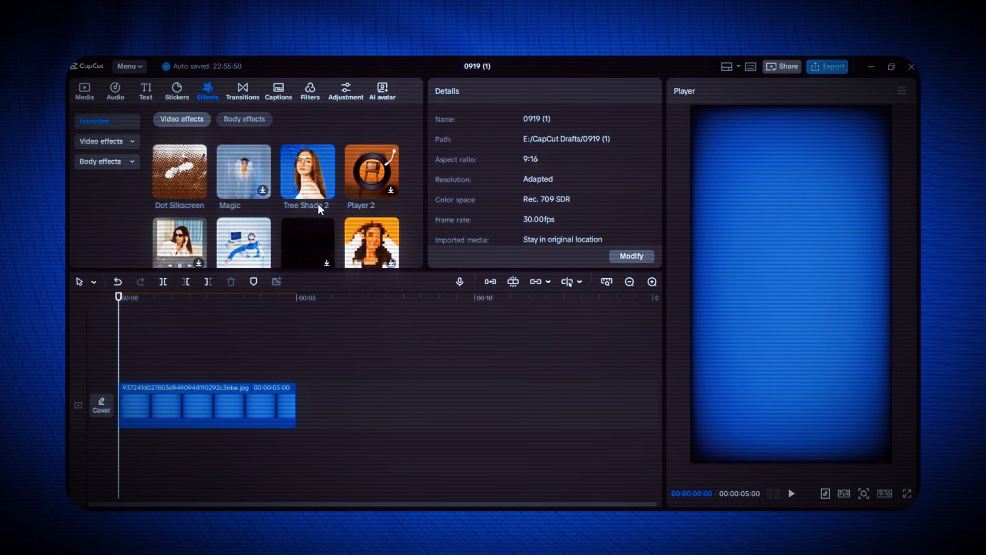
Add the Tree Shade 2 video effect to the blue background clip
scroll(308, 178, "up", 1)
left_click_drag(192, 308, 127, 391)
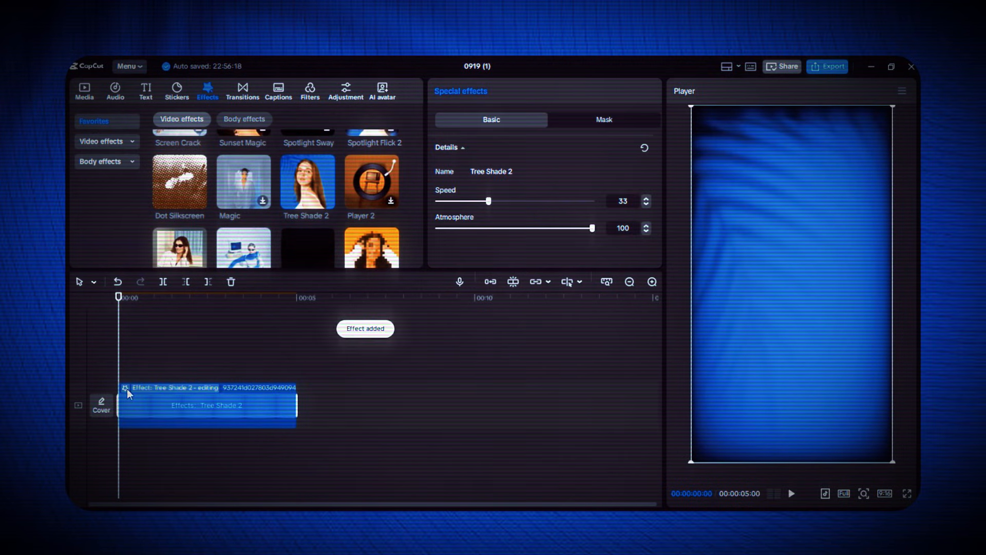